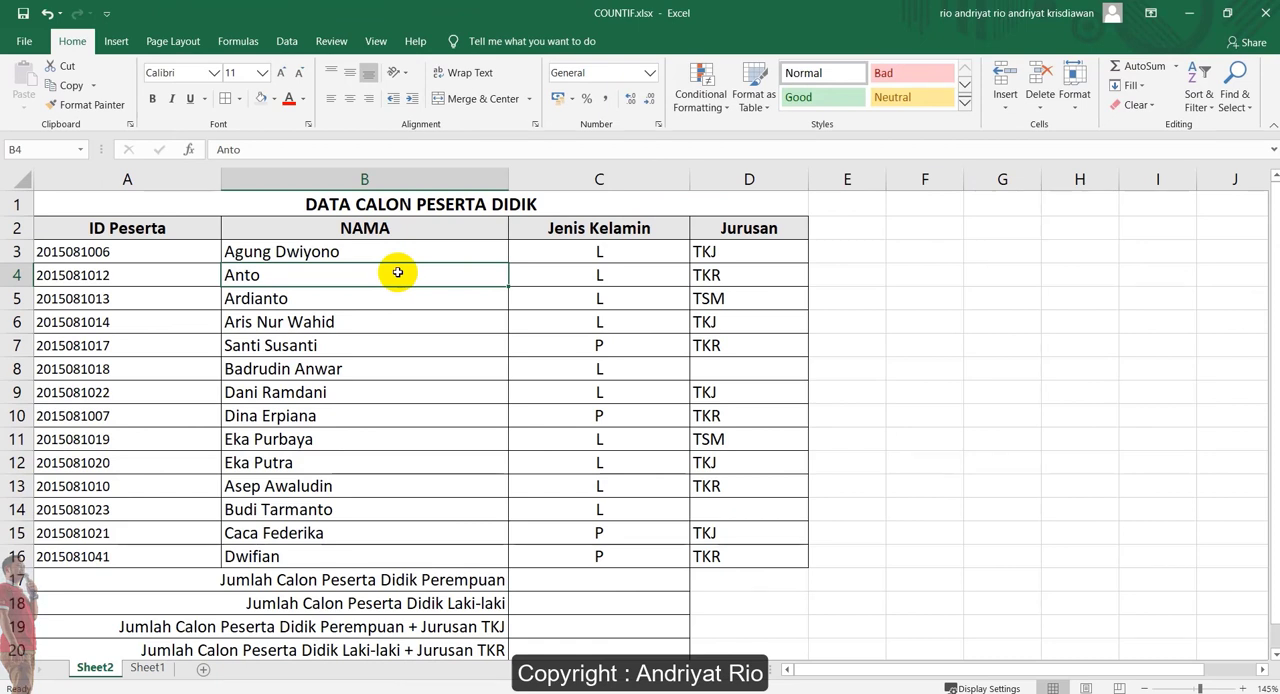
Examine the table title and the ID Peserta, NAMA, Jenis Kelamin and Jurusan columns of the candidate data
left_click(426, 203)
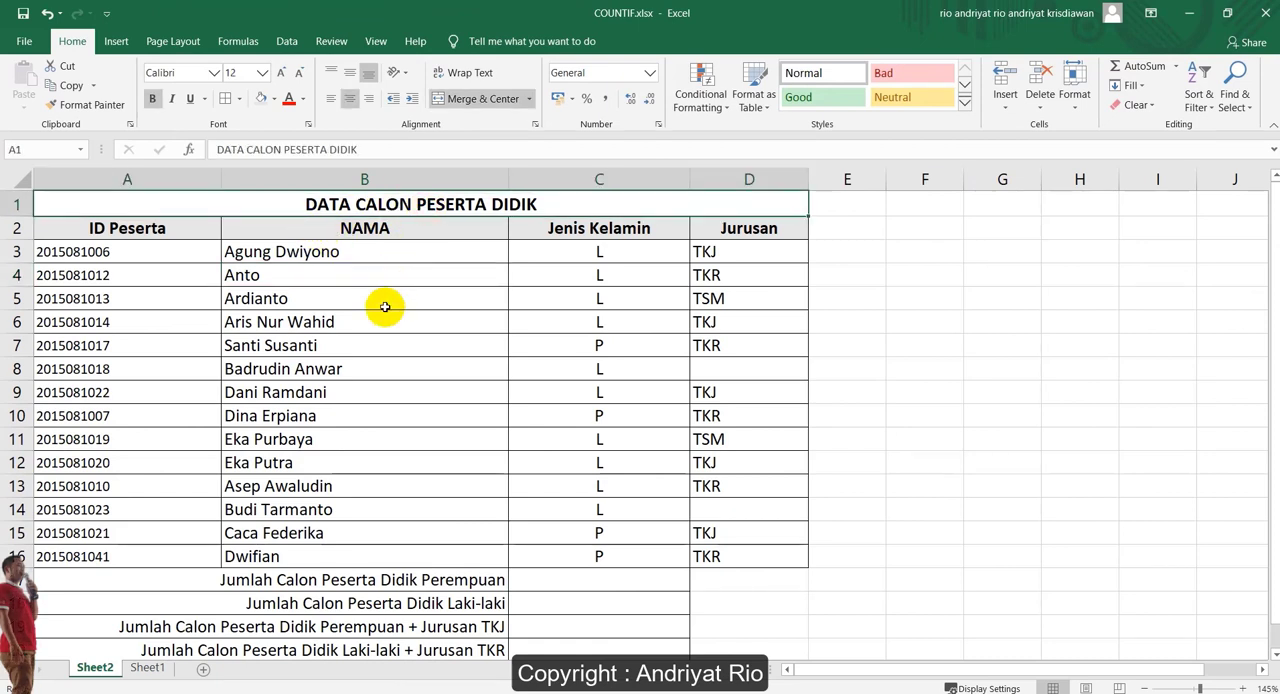
left_click(158, 180)
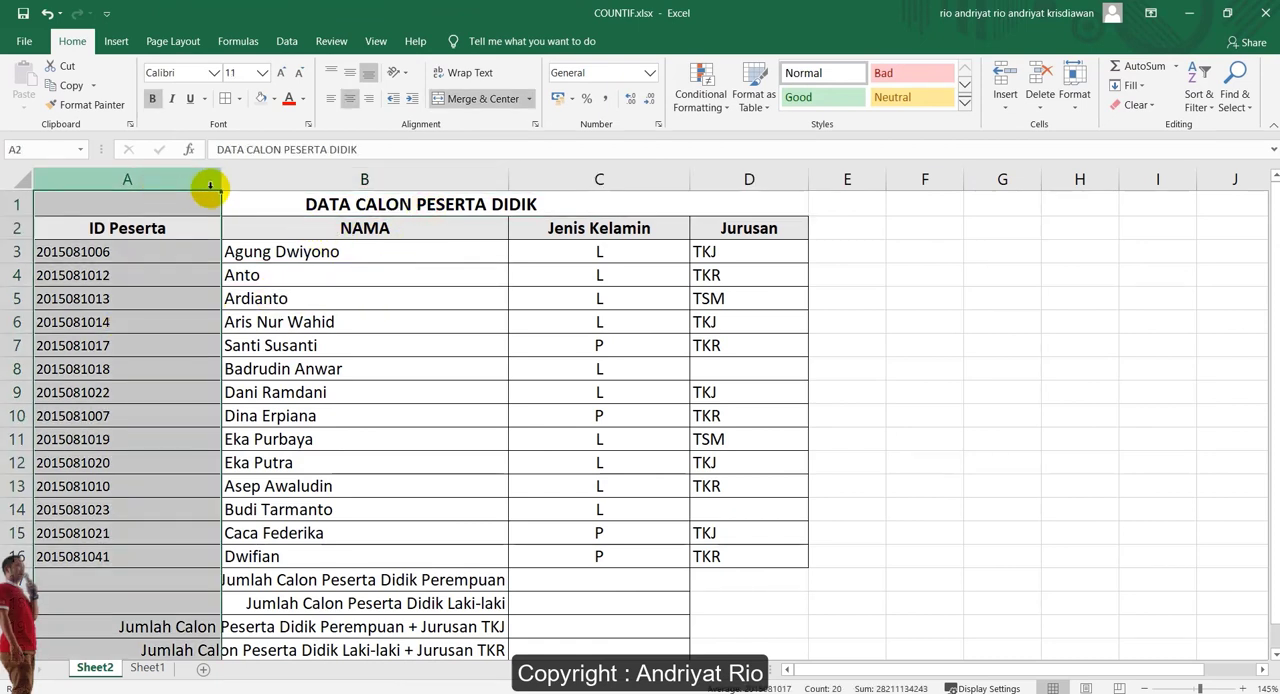
left_click(314, 181)
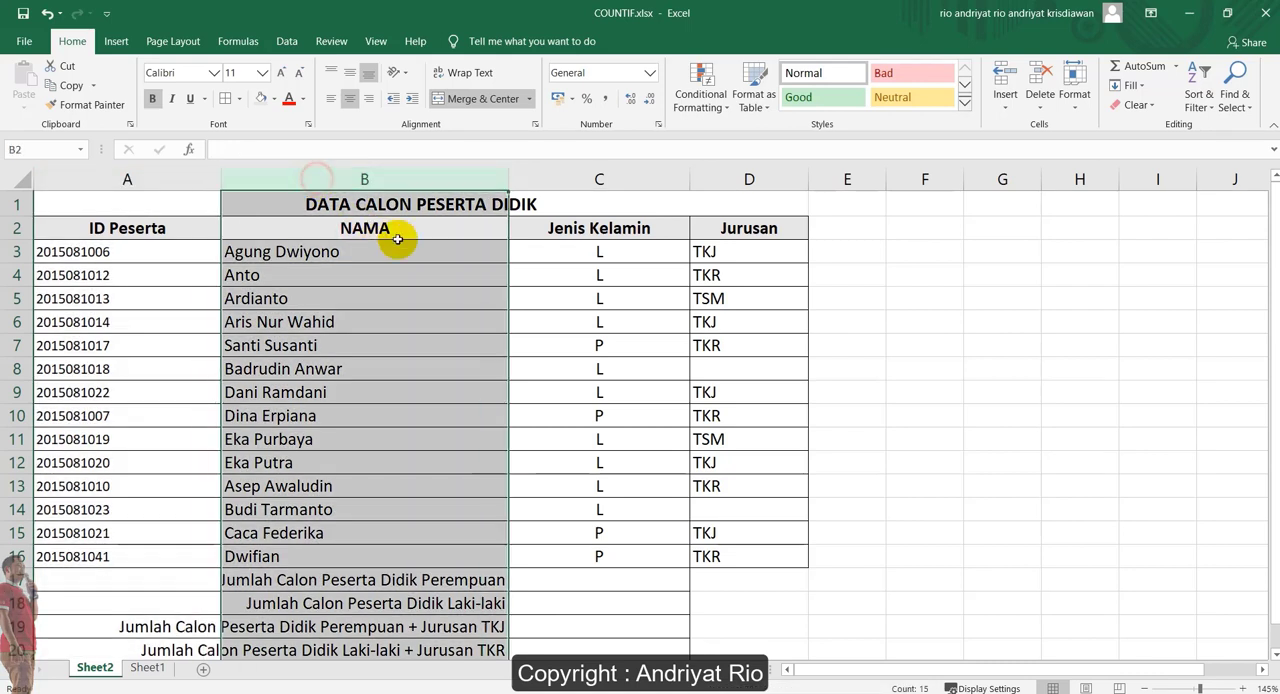
left_click(598, 180)
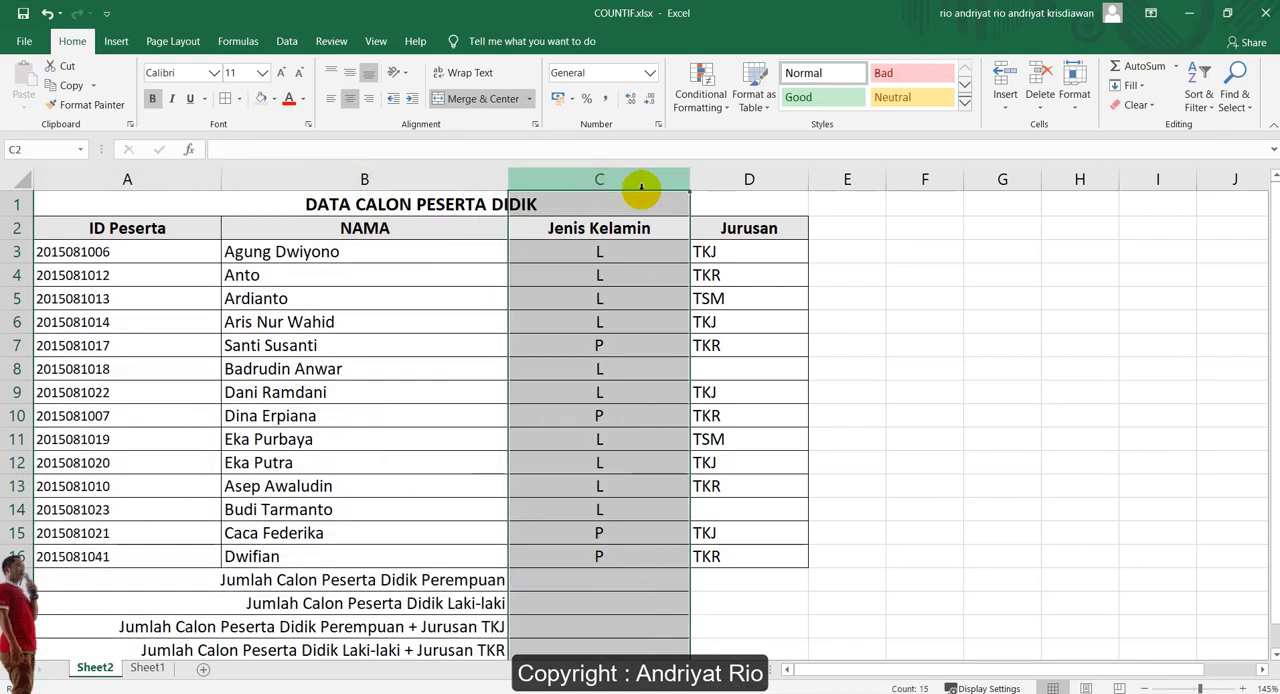
left_click(747, 180)
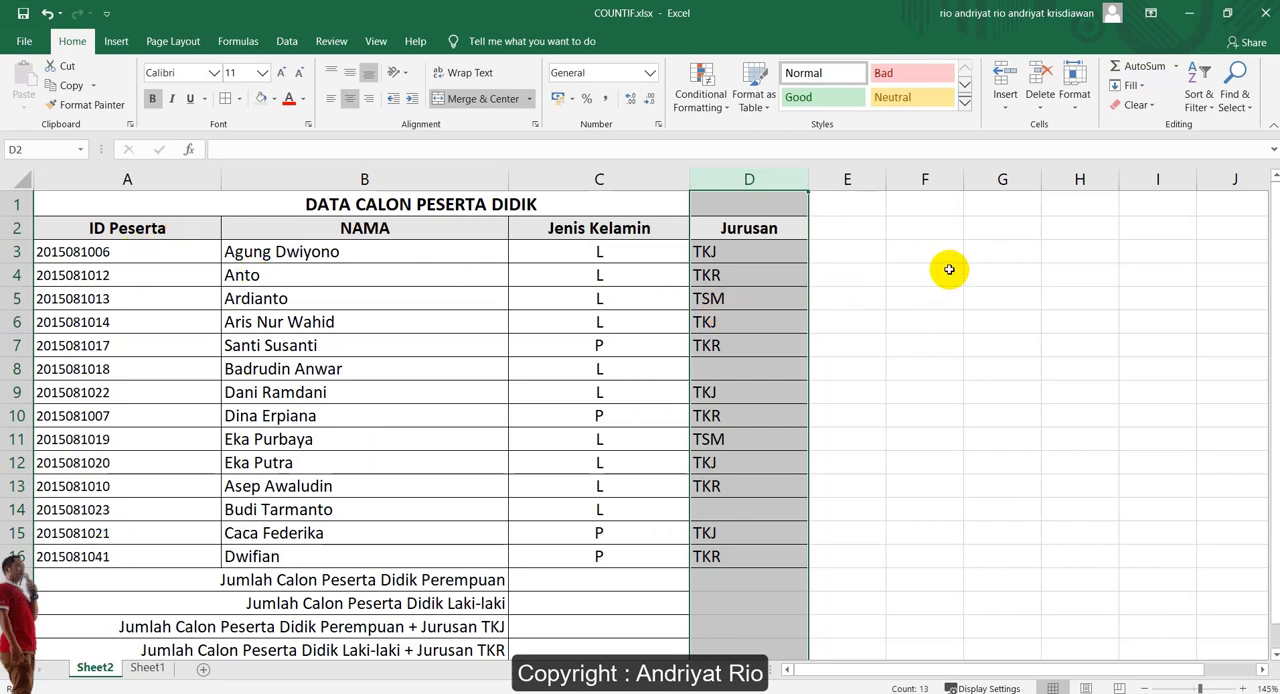
left_click(897, 250)
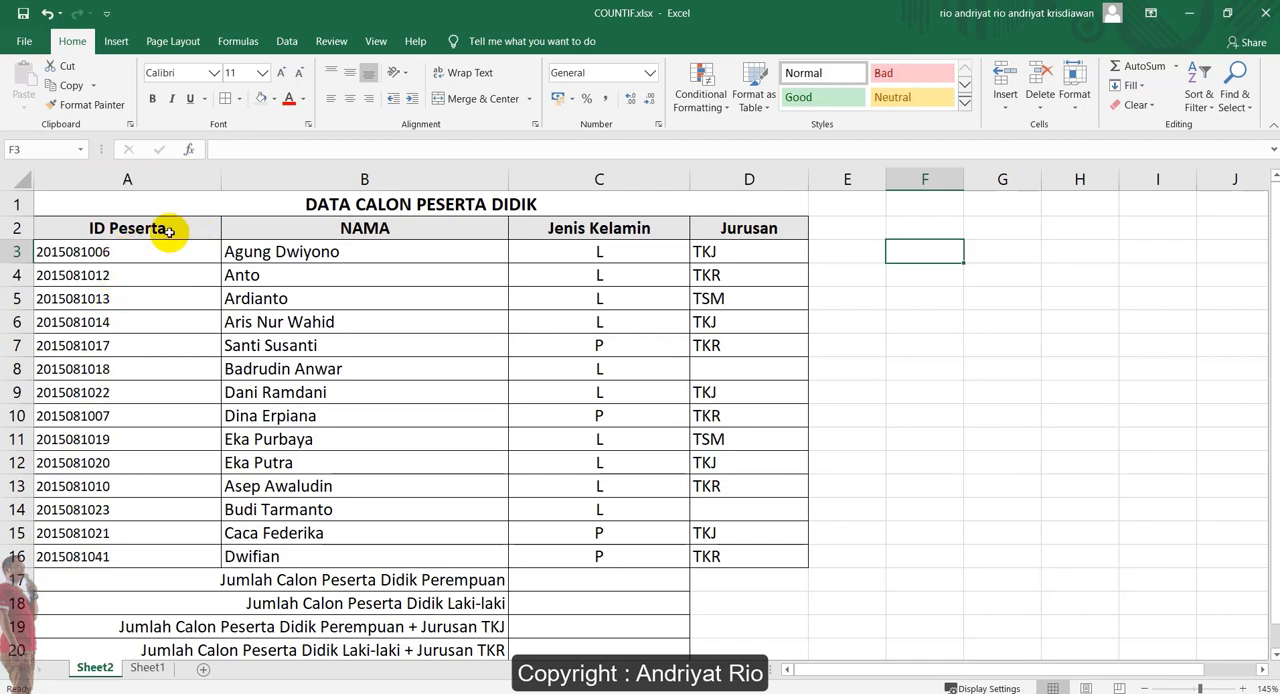
left_click(183, 177)
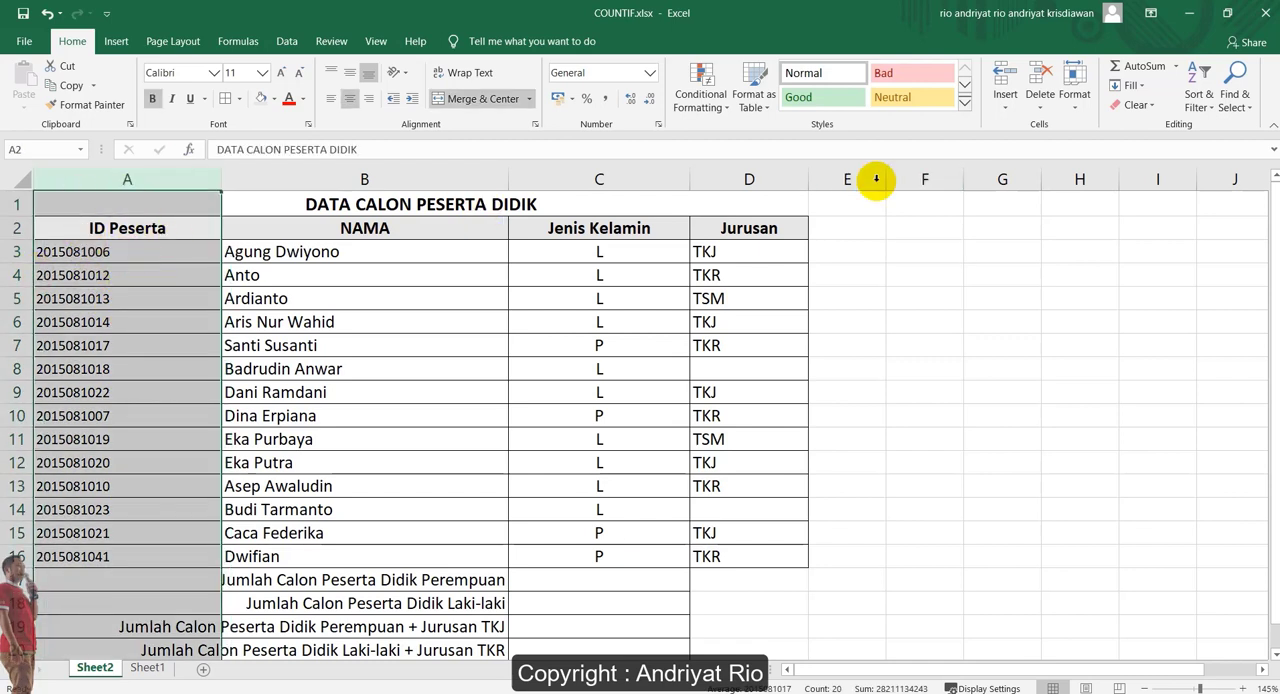
Count the numeric entries in the ID Peserta column by entering =COUNT(A3:A16) in cell F3, and review the formula
left_click(903, 251)
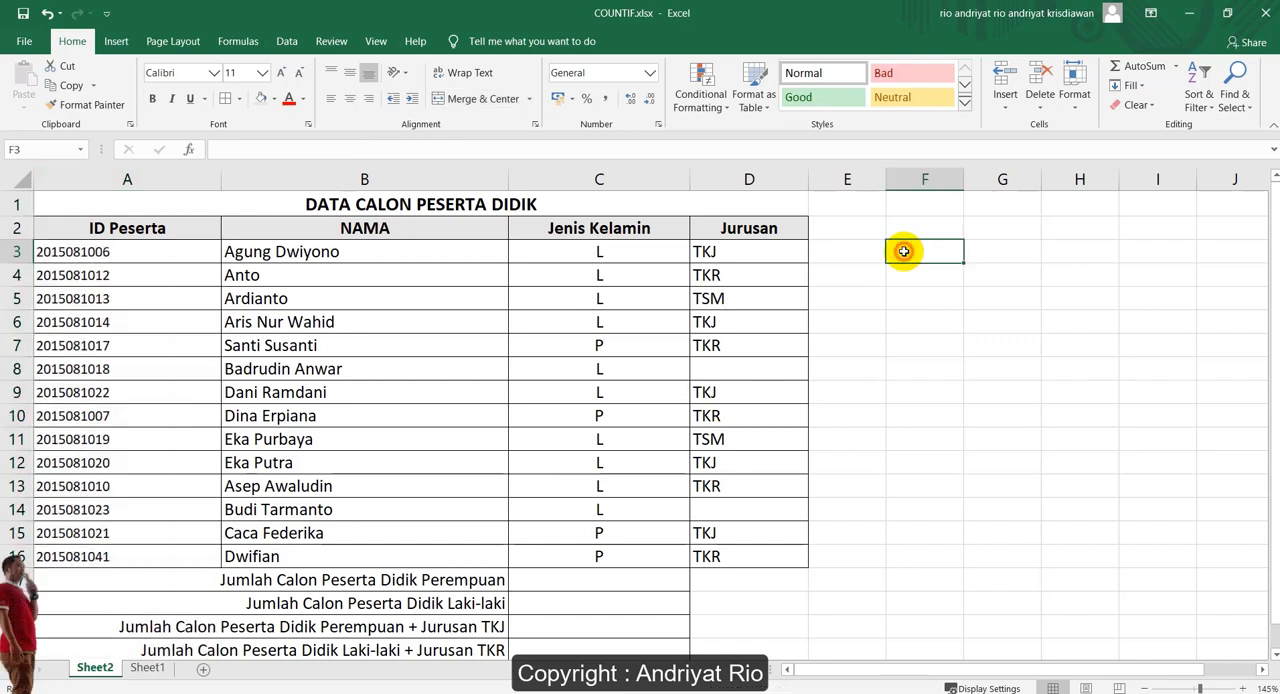
type("=")
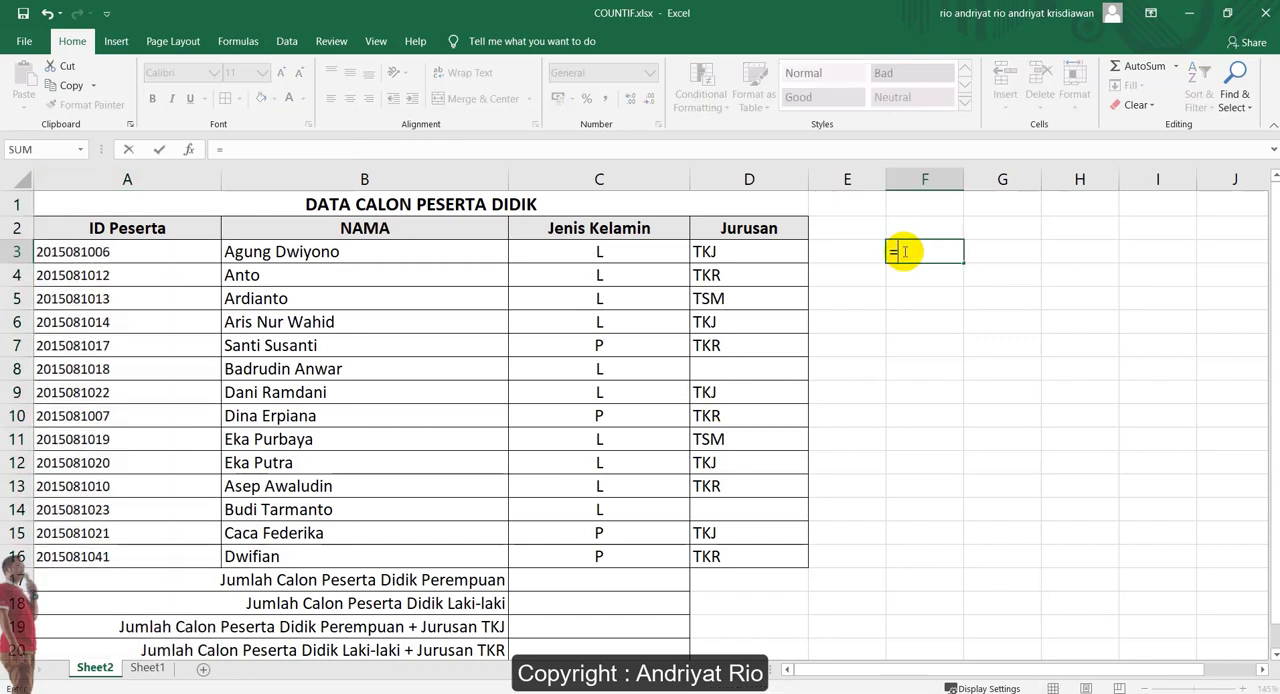
type("cou")
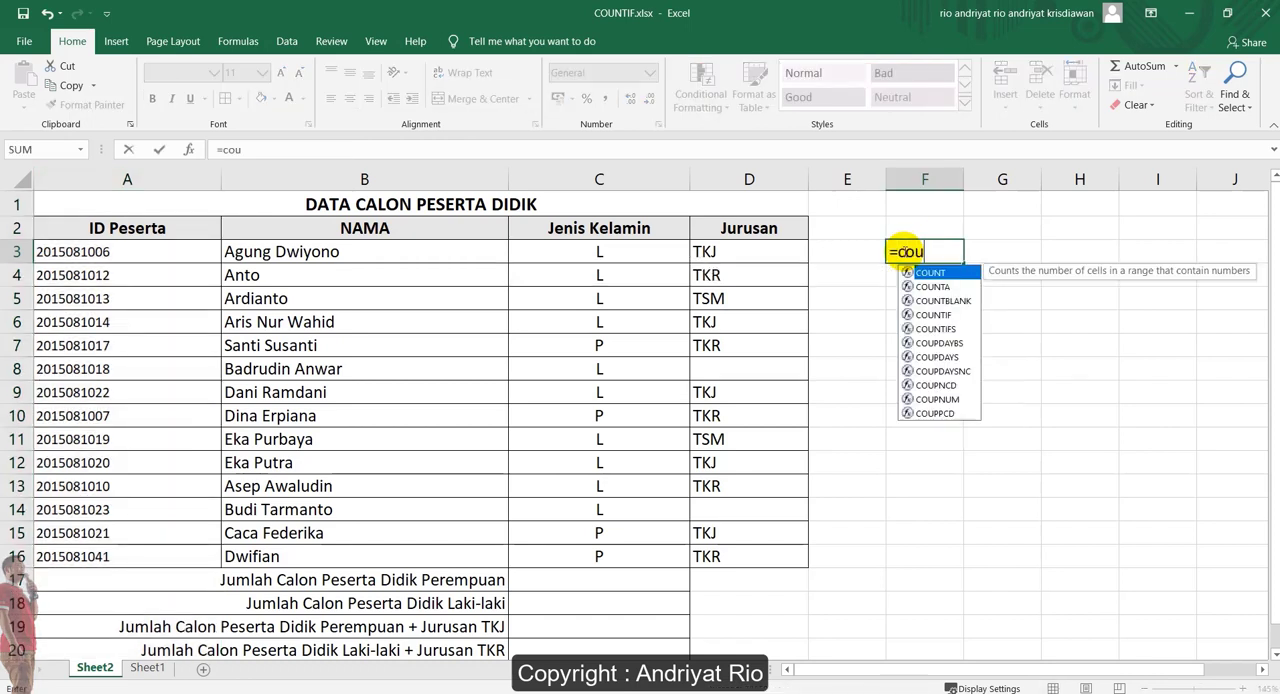
key("Tab")
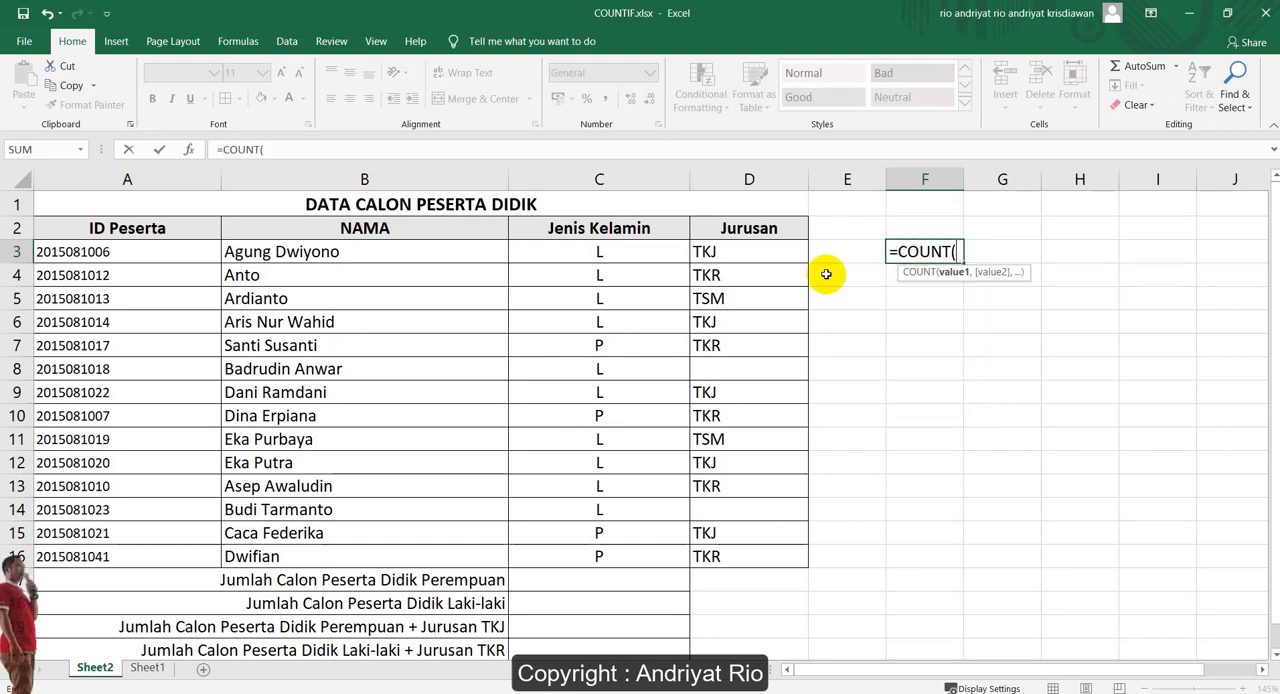
left_click_drag(150, 254, 123, 566)
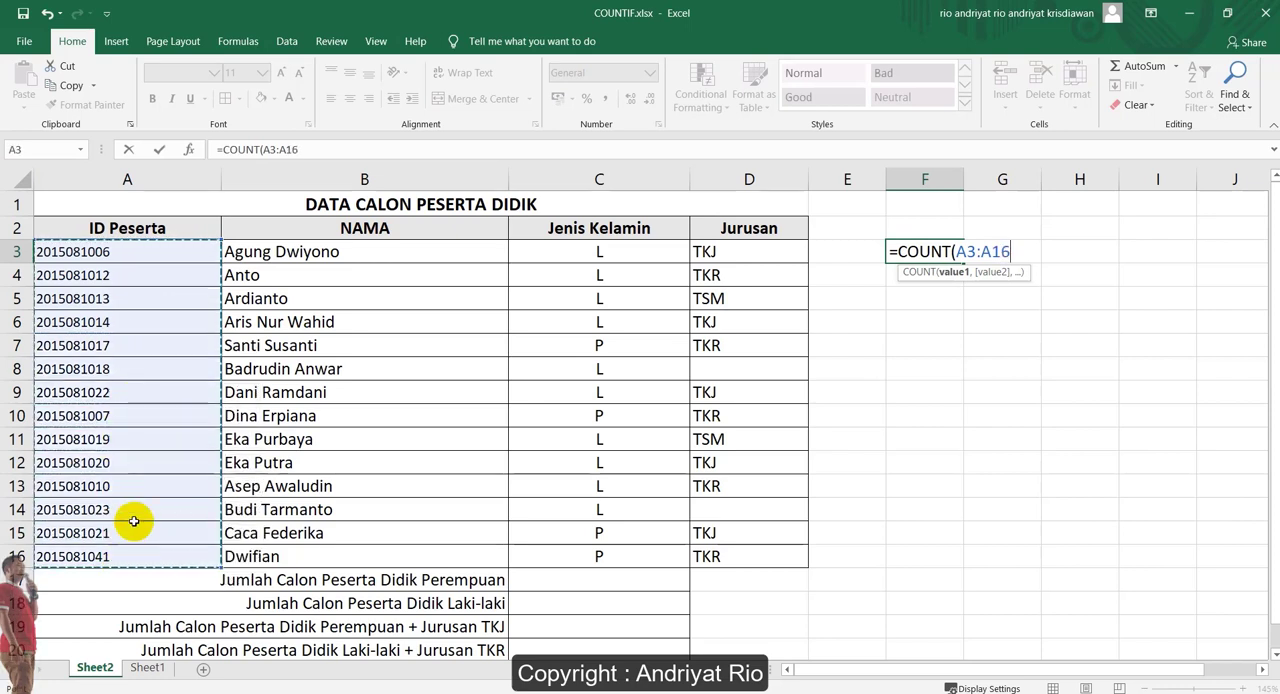
type(")")
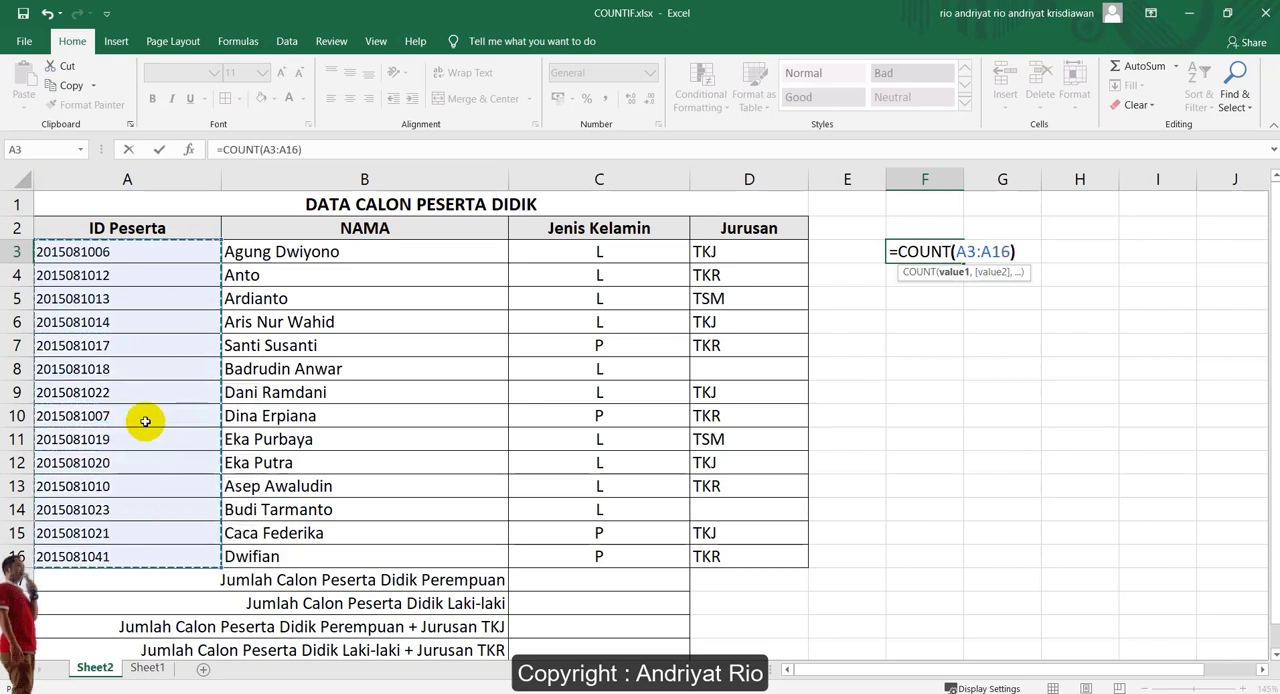
key("Return")
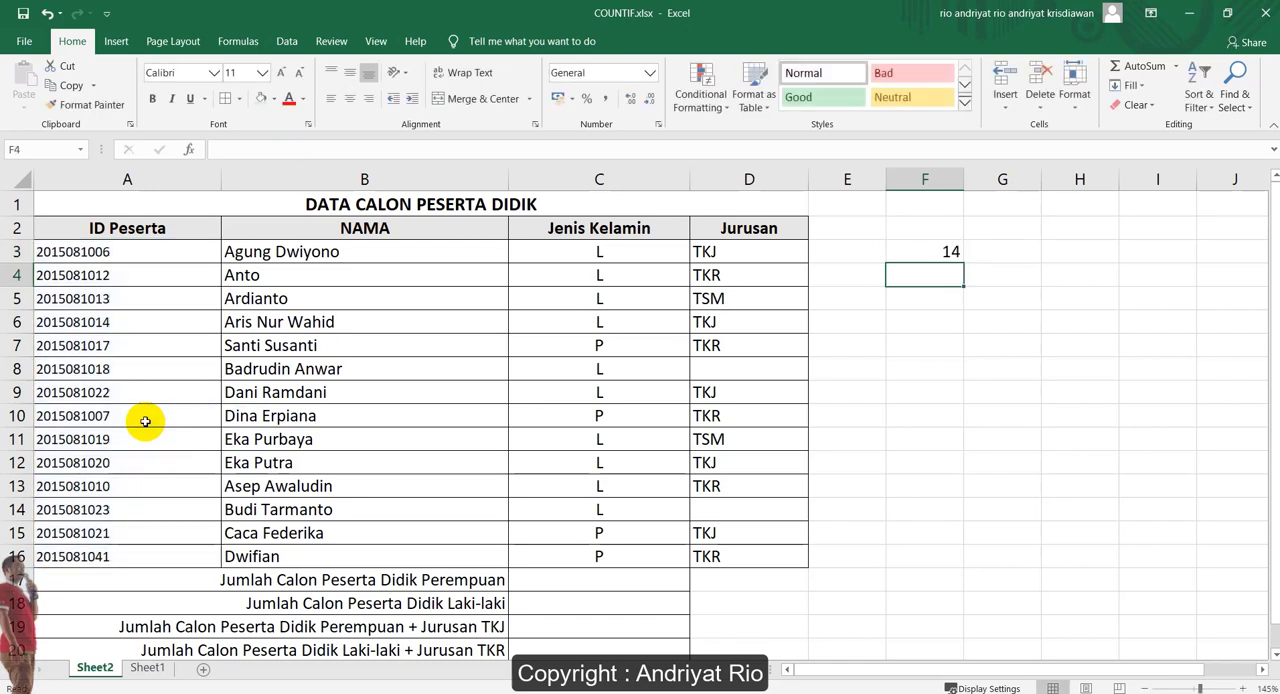
left_click(906, 252)
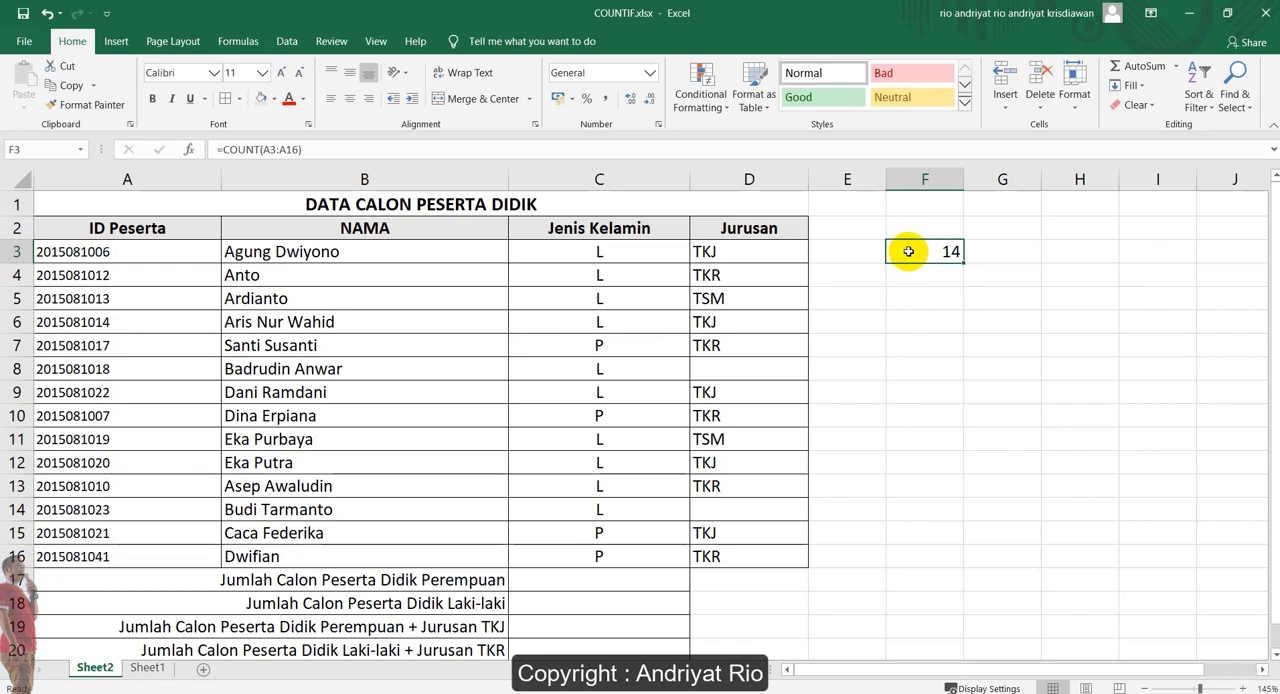
double_click(942, 251)
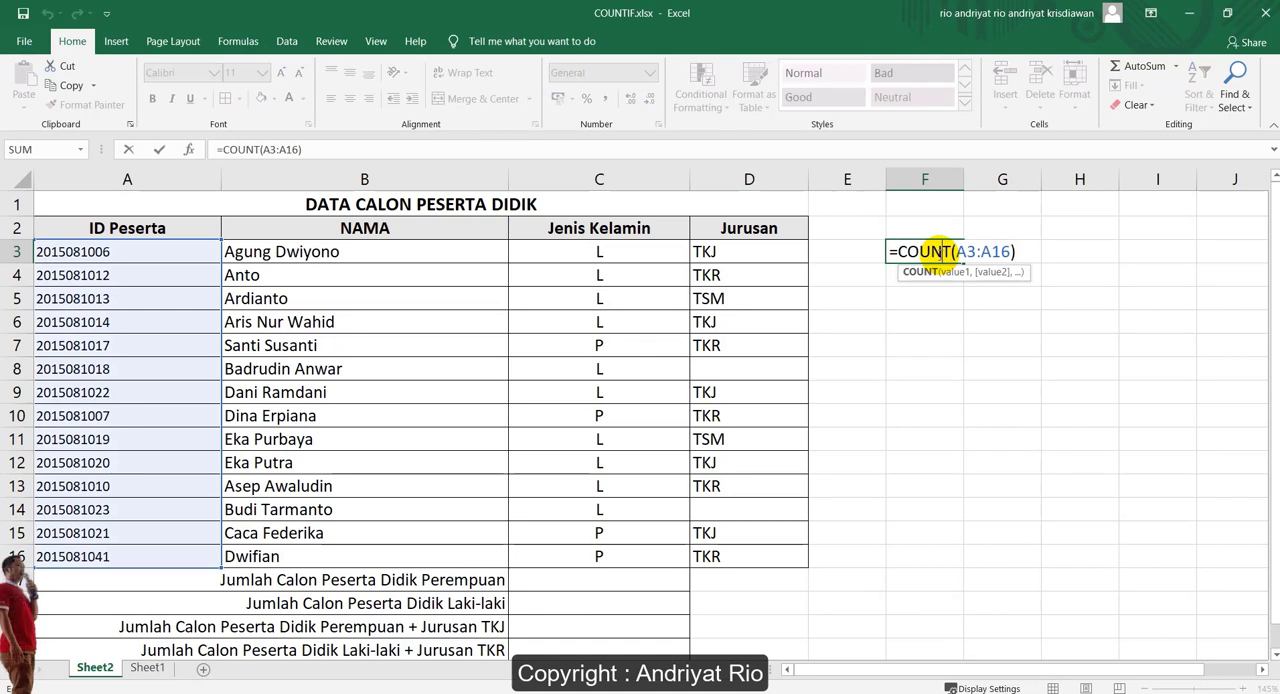
key("Return")
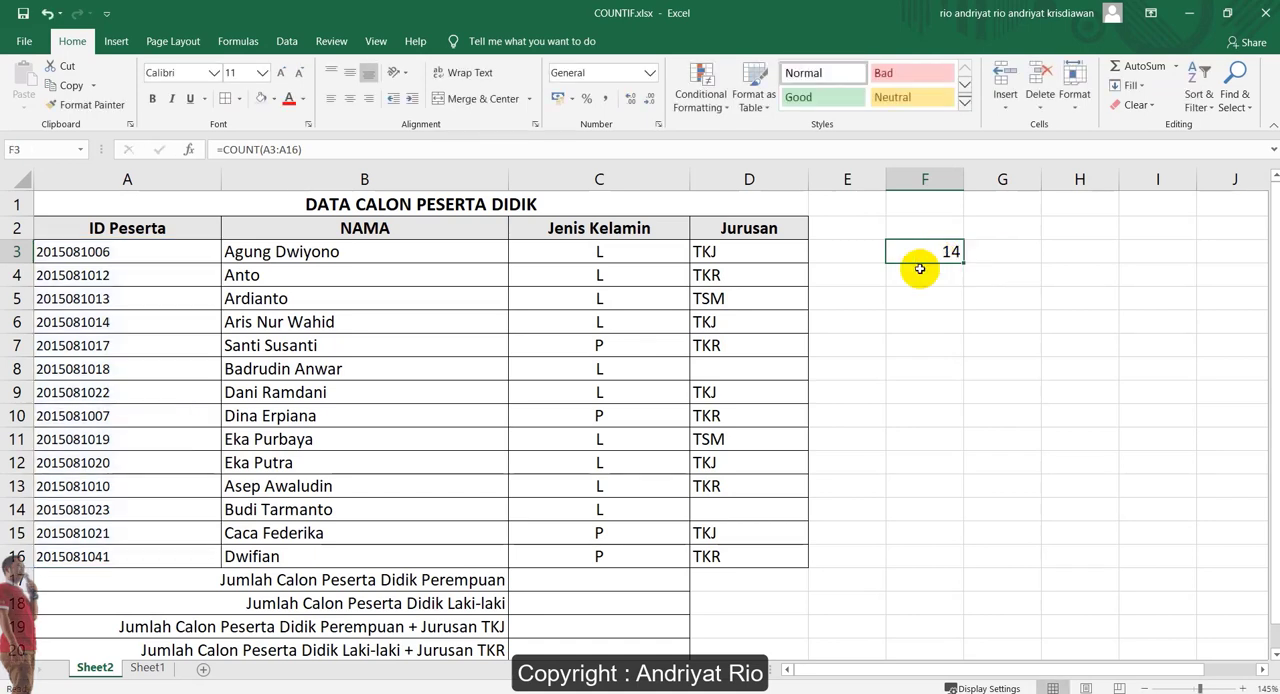
Enter =COUNT(C3:C16) in cell F4 to try the COUNT function on the Jenis Kelamin column
type("=COUNT(")
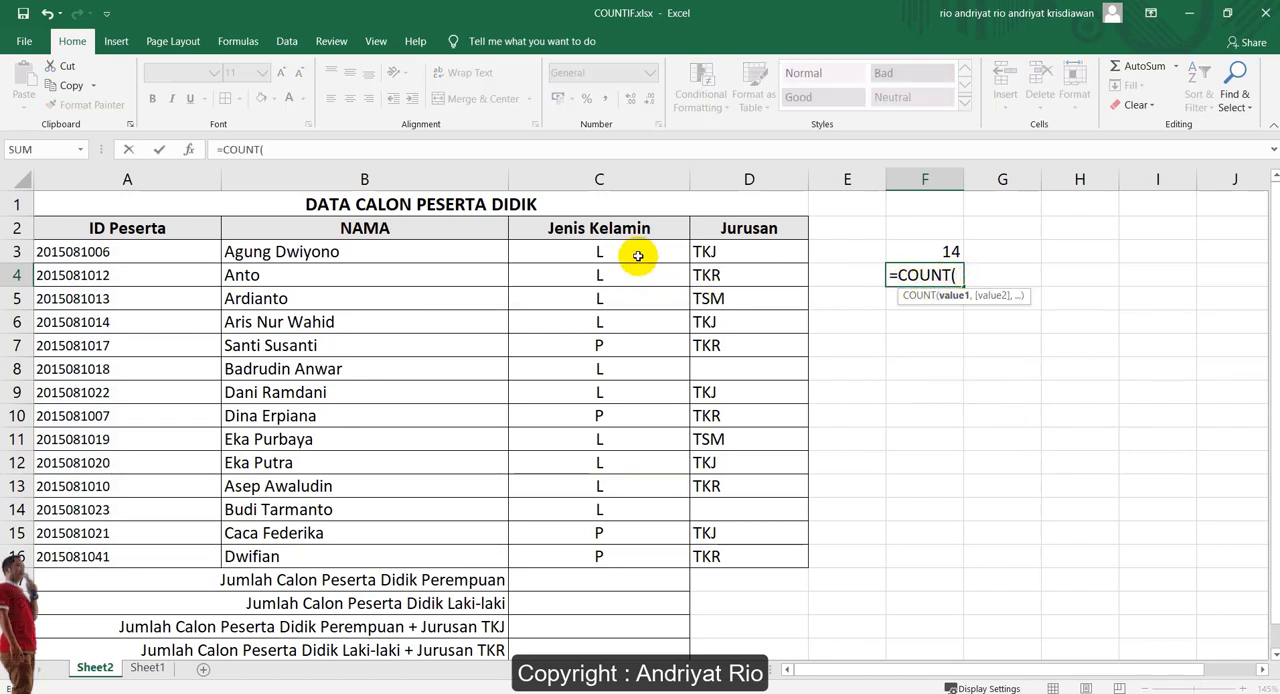
left_click_drag(638, 256, 645, 554)
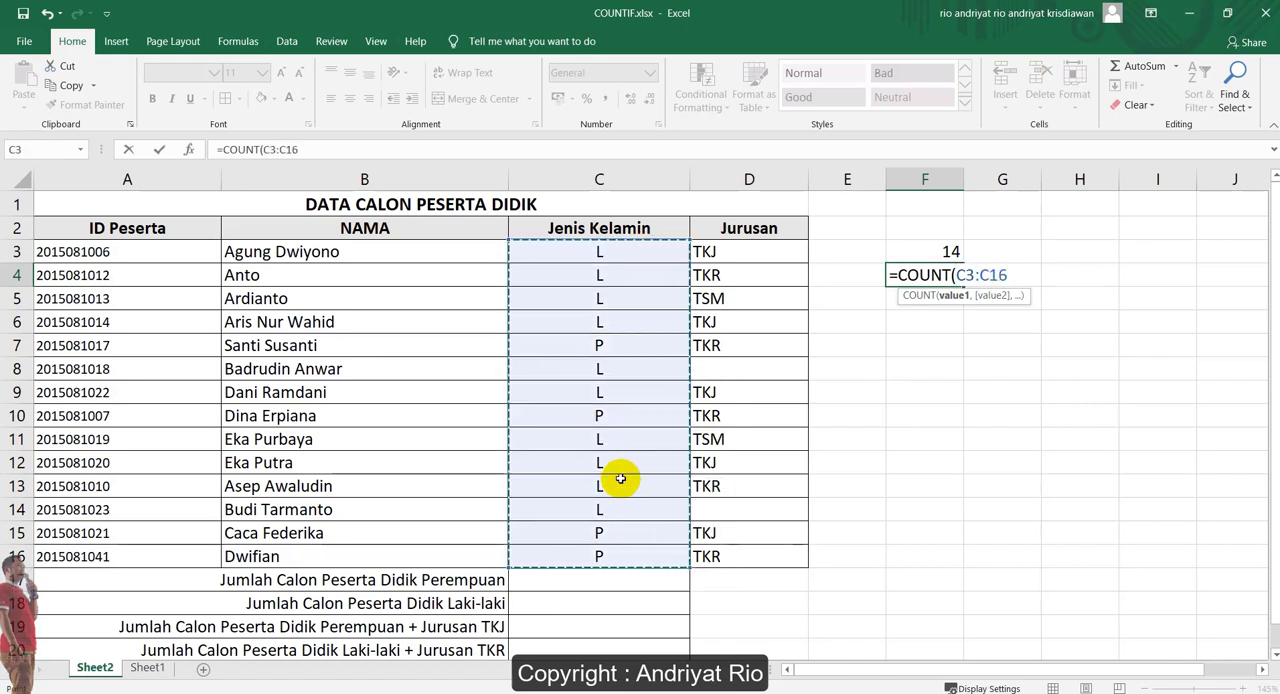
type(")")
key("ctrl+Return")
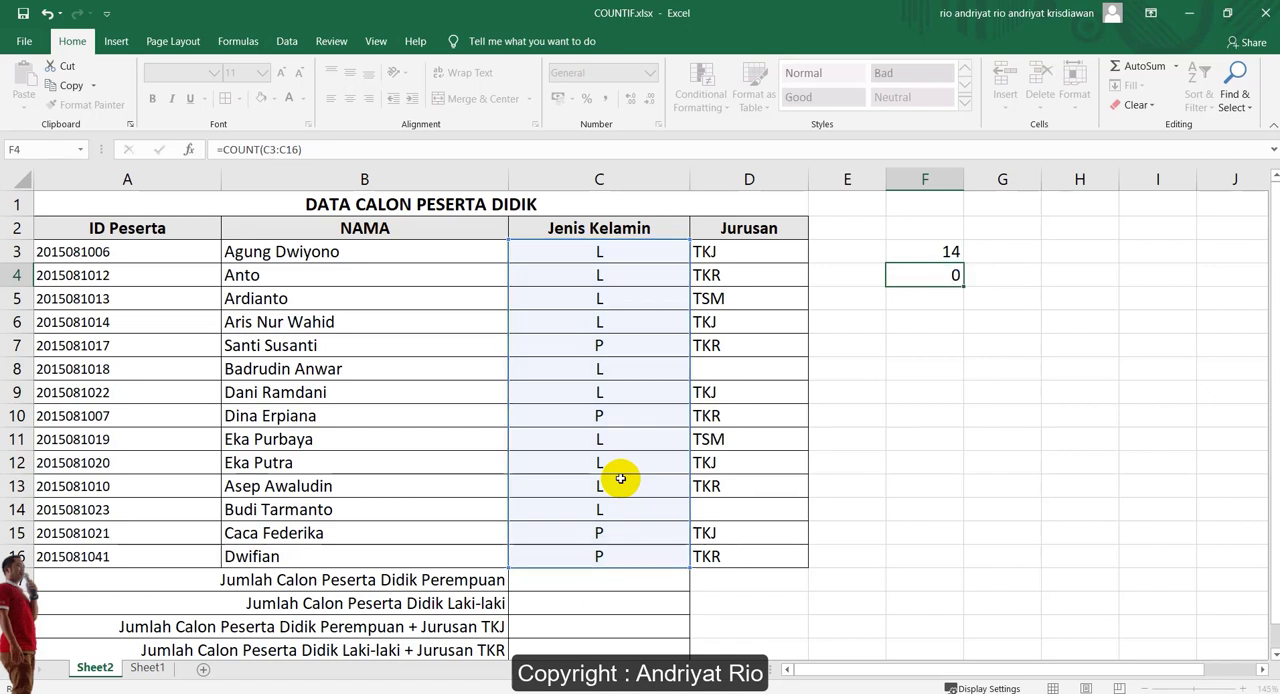
Change the function in cell F4 to COUNTA, giving =COUNTA(C3:C16), and check it against the Jenis Kelamin entries
left_click(938, 275)
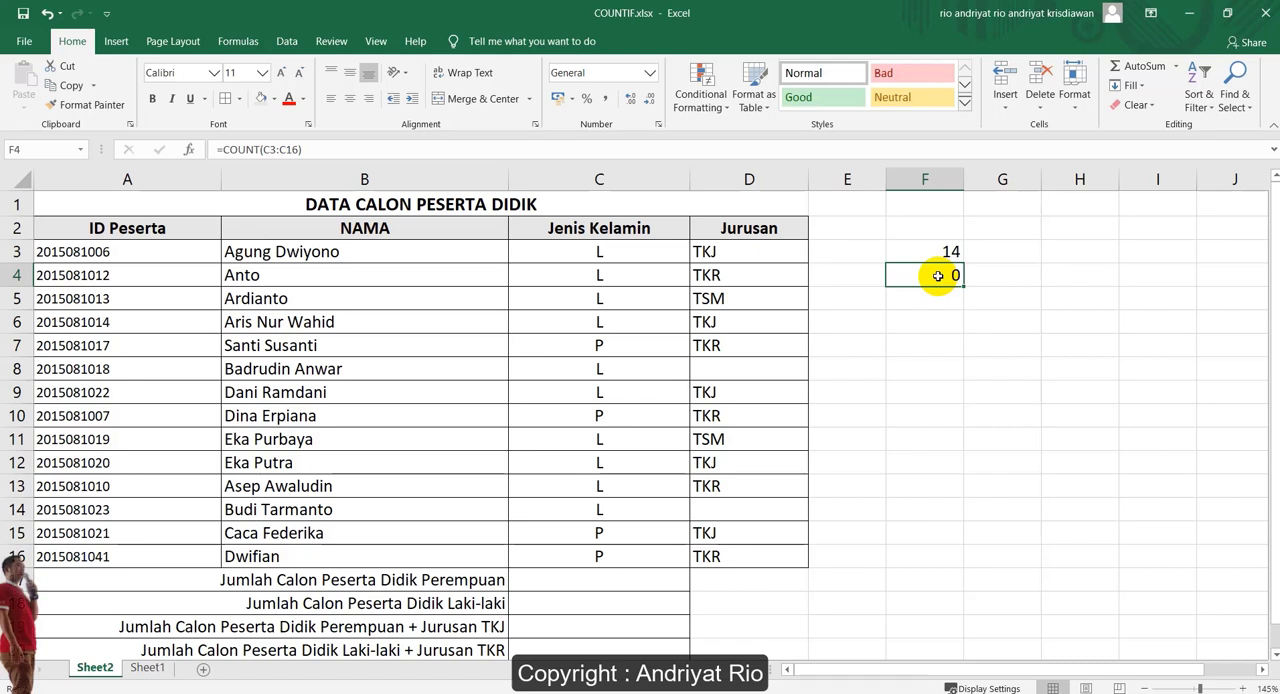
double_click(938, 275)
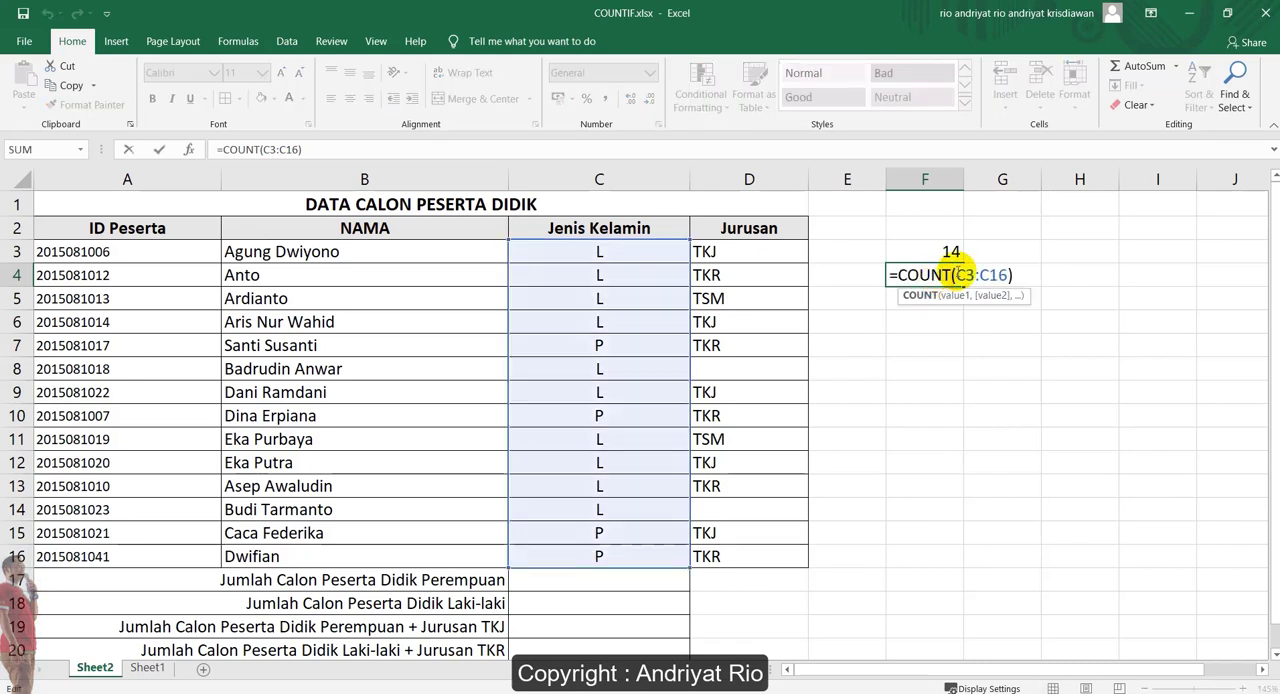
type("A")
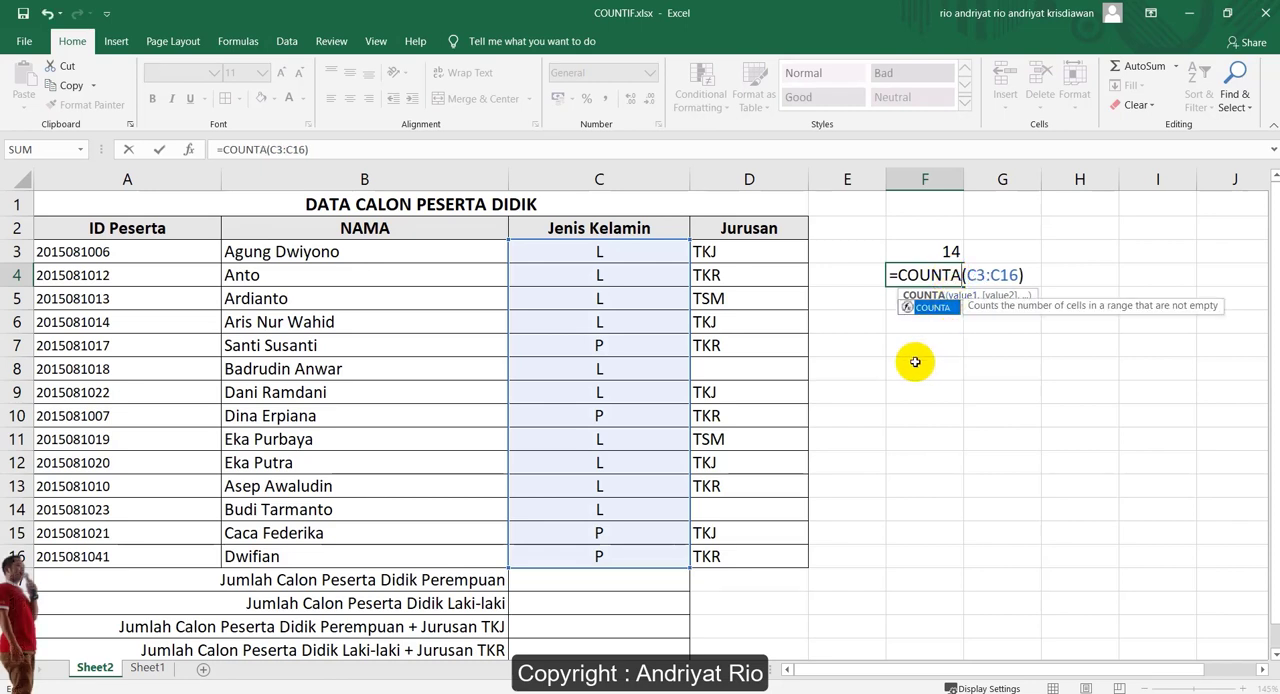
key("Return")
left_click_drag(648, 253, 654, 560)
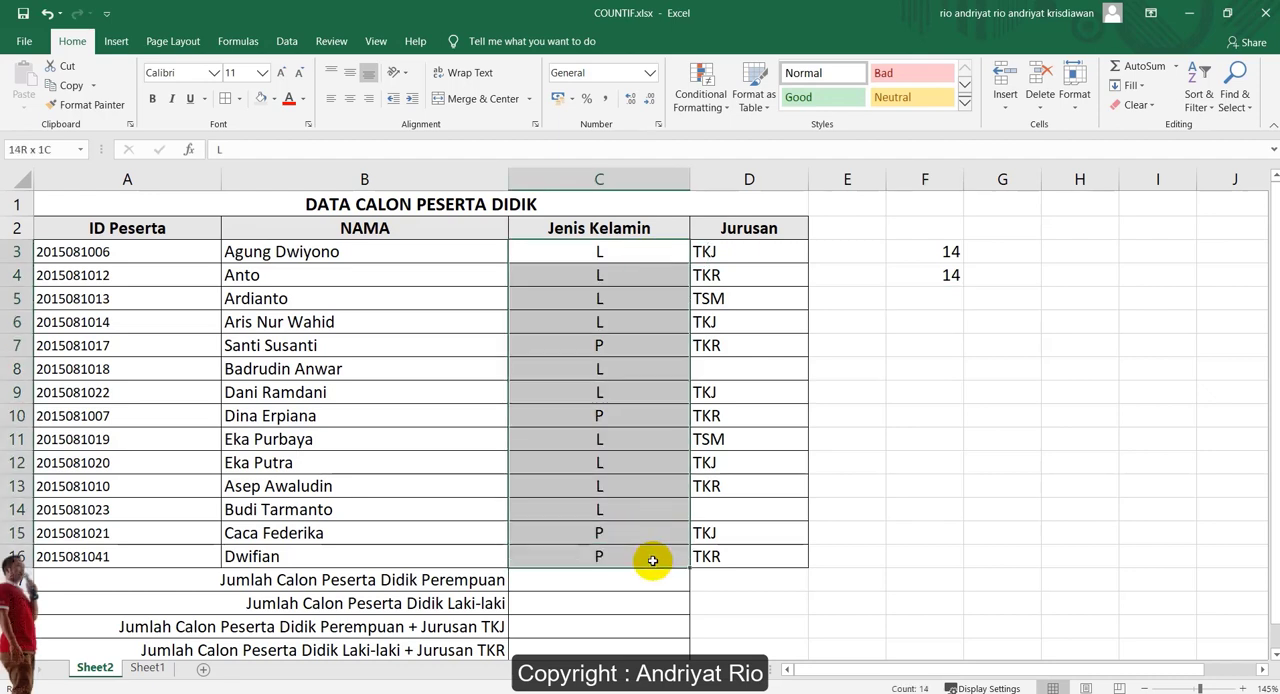
Count all non-empty cells of the data table by entering =COUNTA(A3:D16) in cell F5
left_click(943, 300)
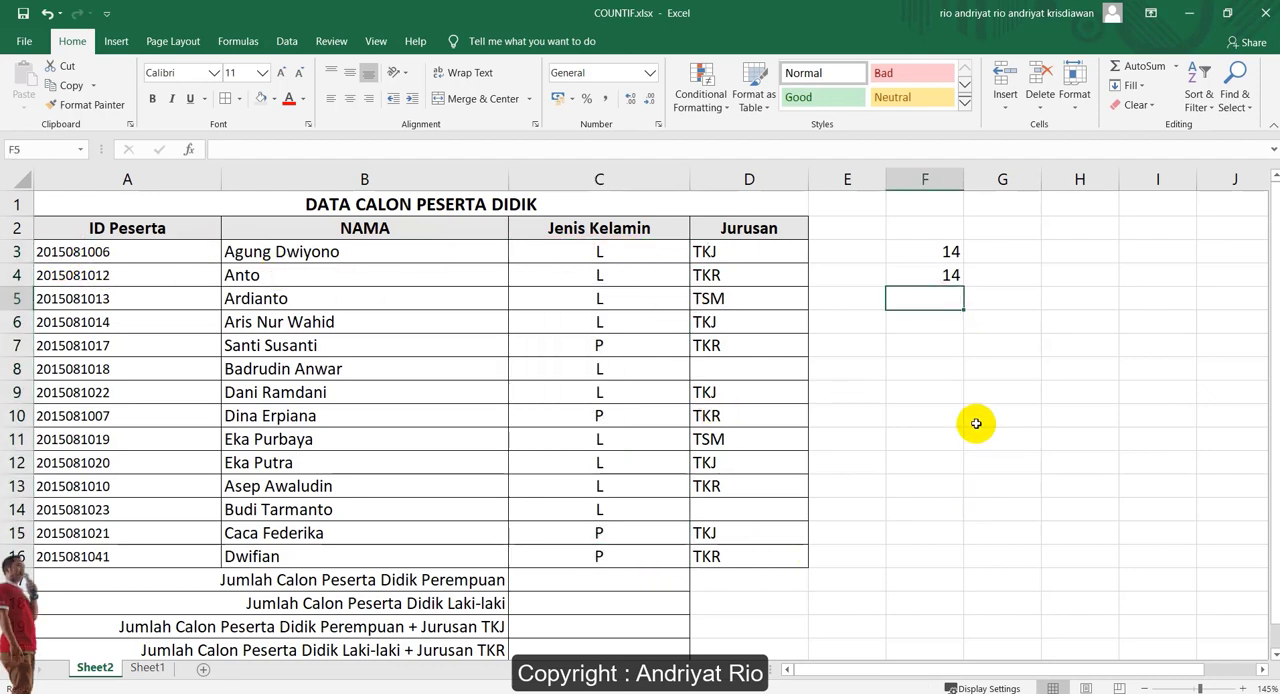
type("=coun")
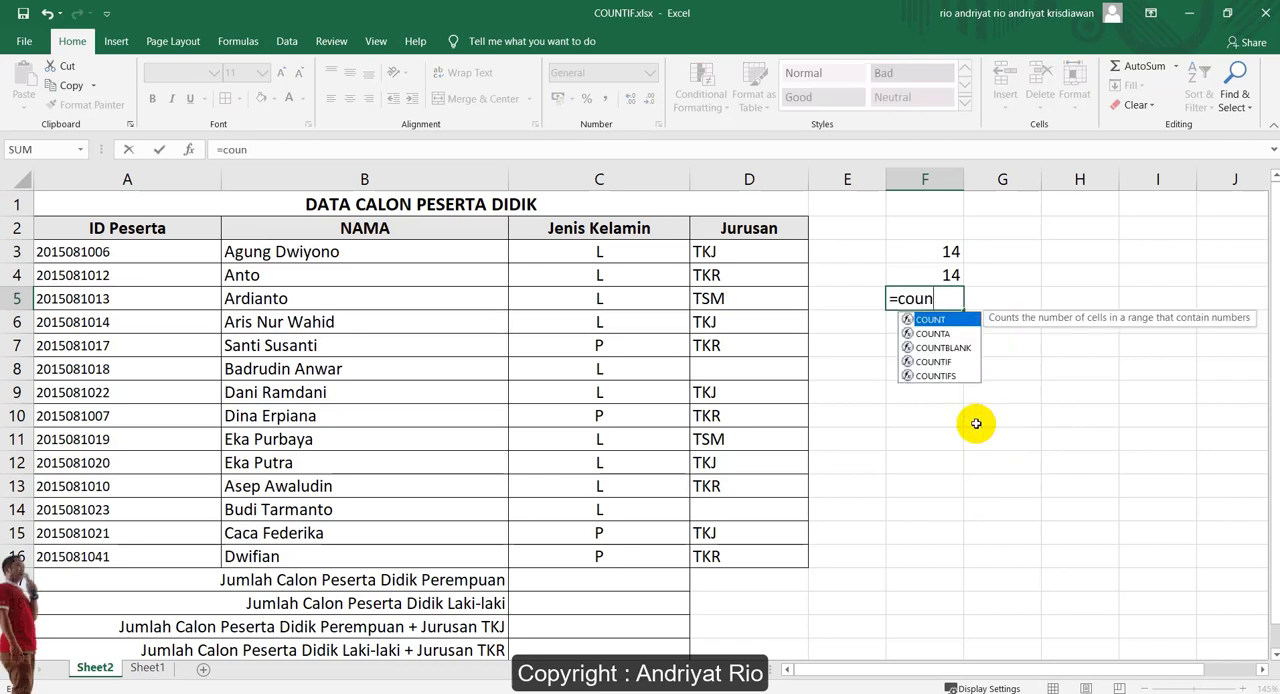
key("Down")
key("Tab")
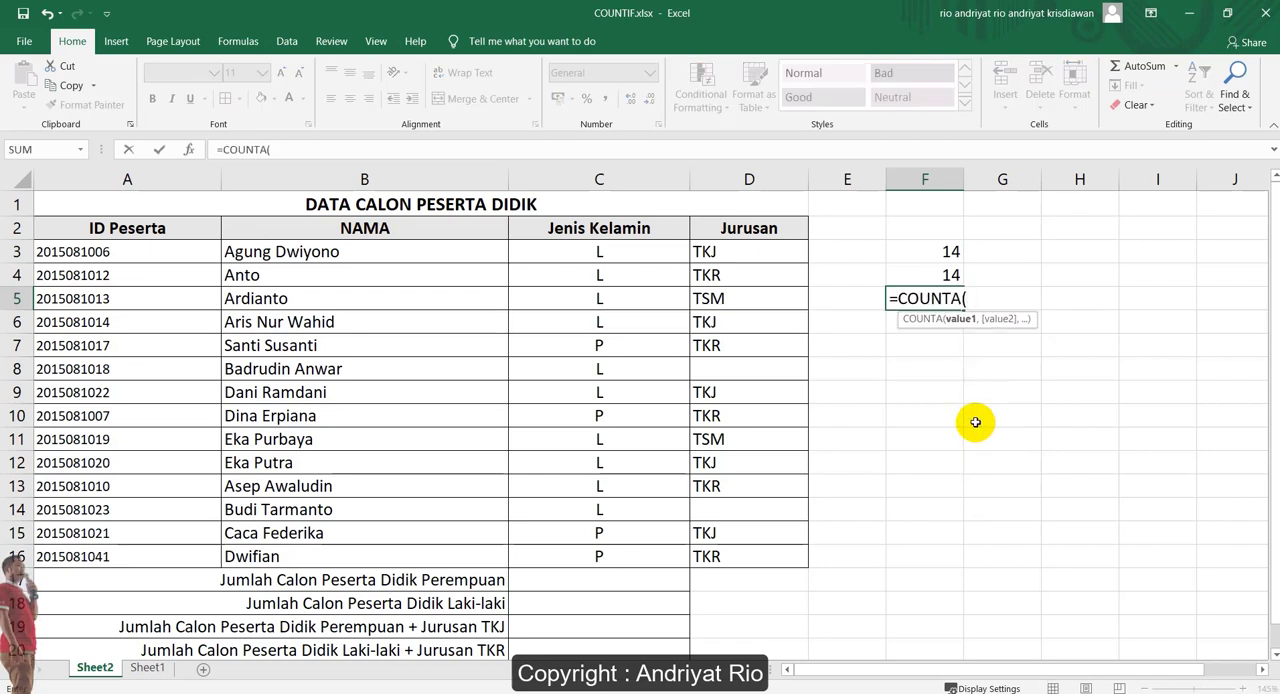
left_click_drag(95, 252, 757, 551)
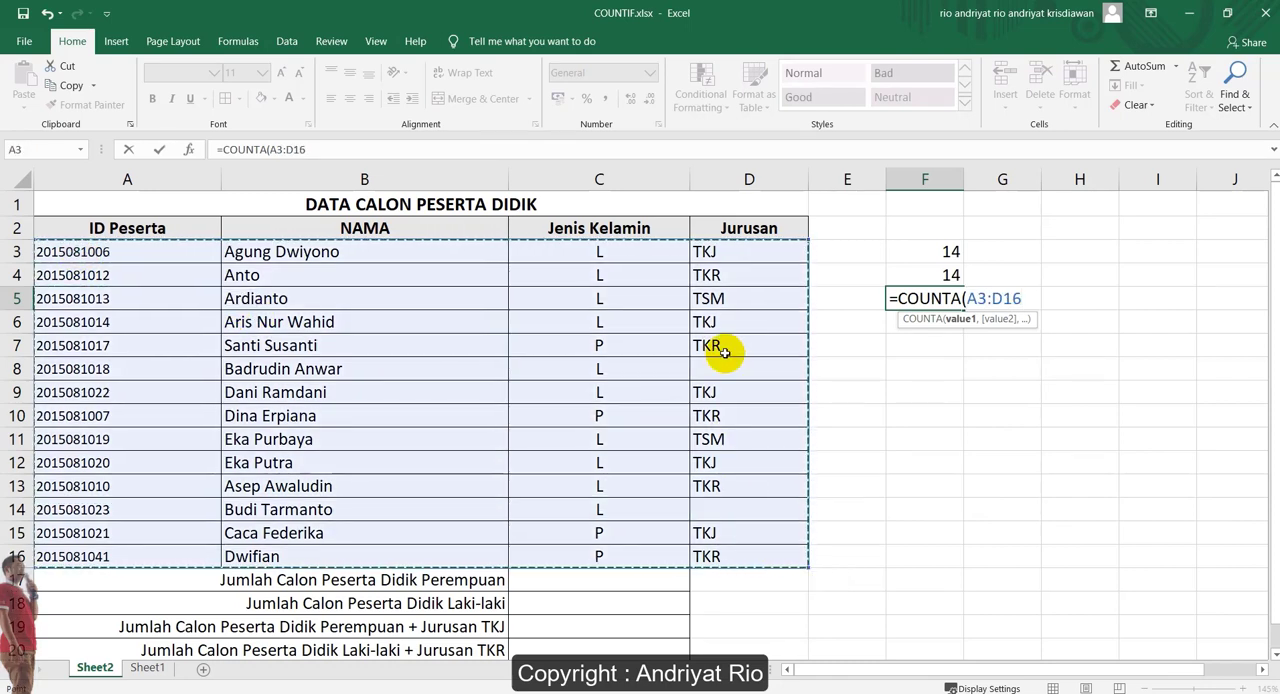
type(")")
key("Return")
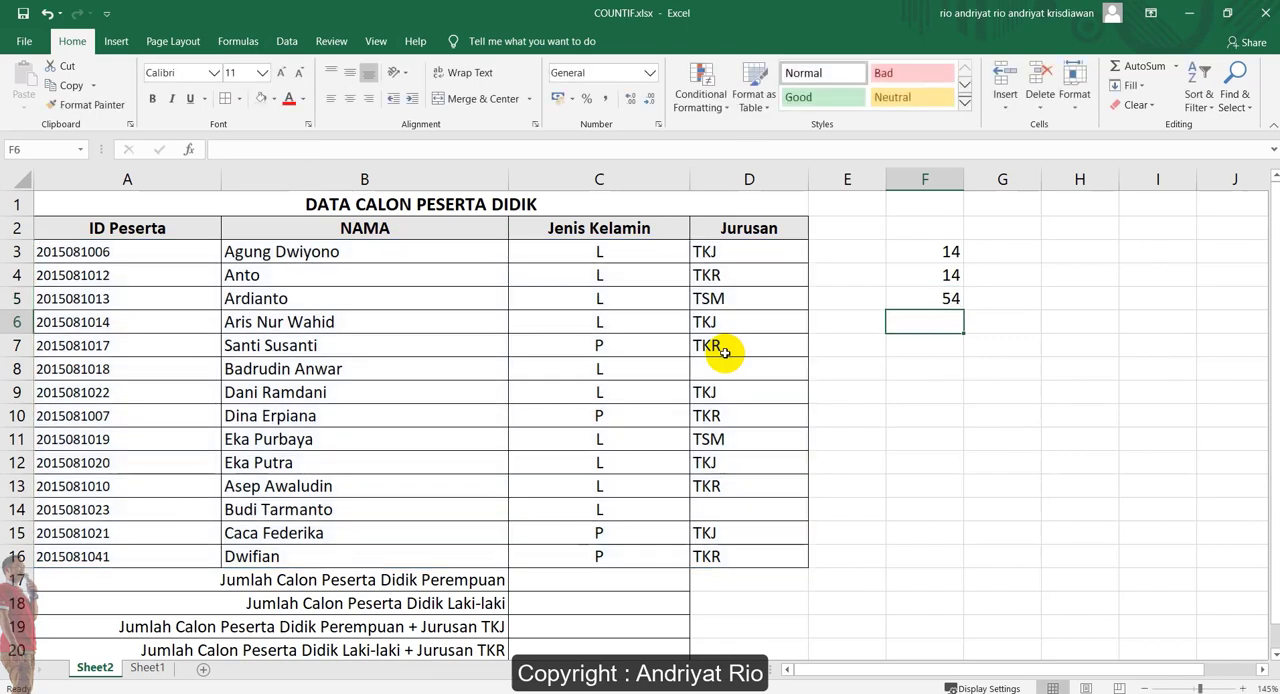
left_click(946, 298)
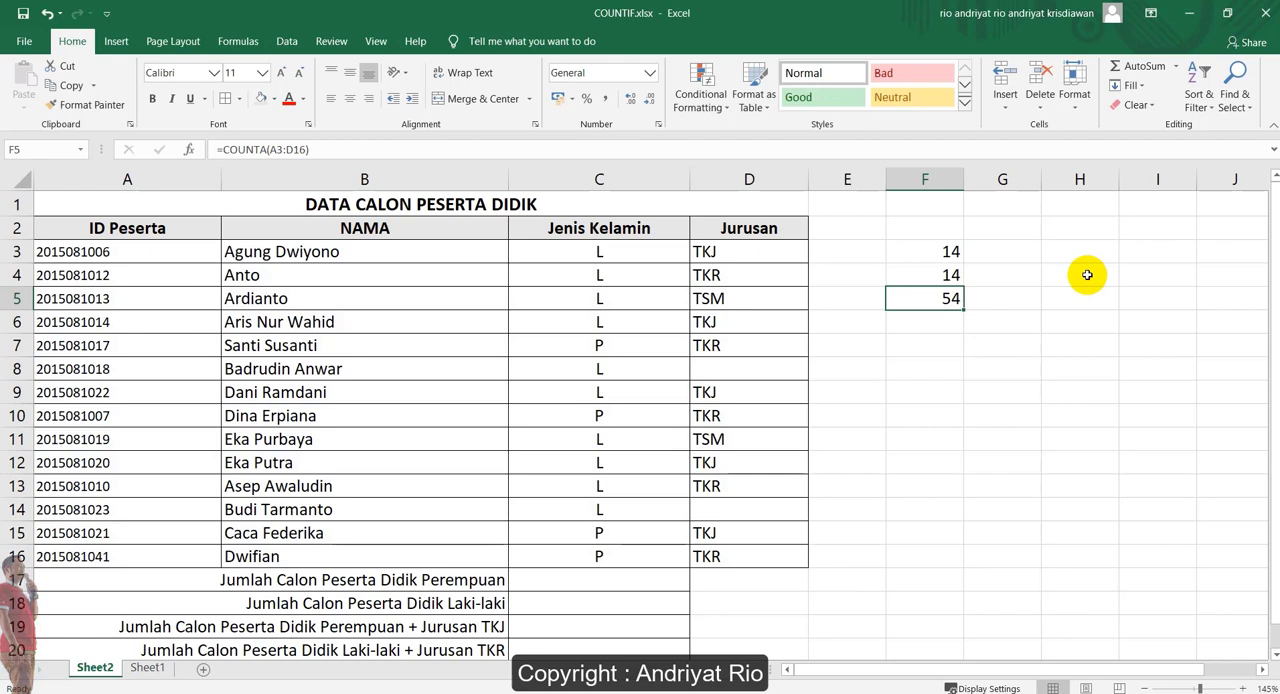
left_click(921, 415)
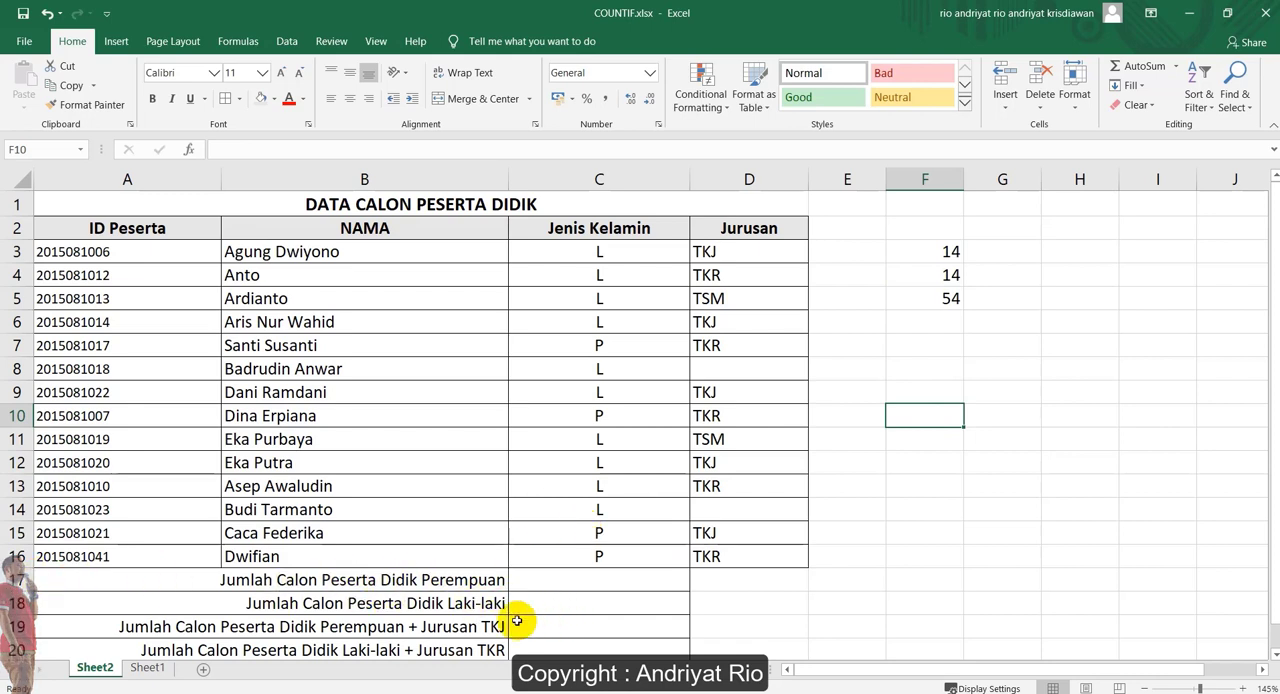
Count the female candidates by entering =COUNTIF(C3:C16,"P") in cell C17, beside Jumlah Calon Peserta Didik Perempuan
left_click(579, 583)
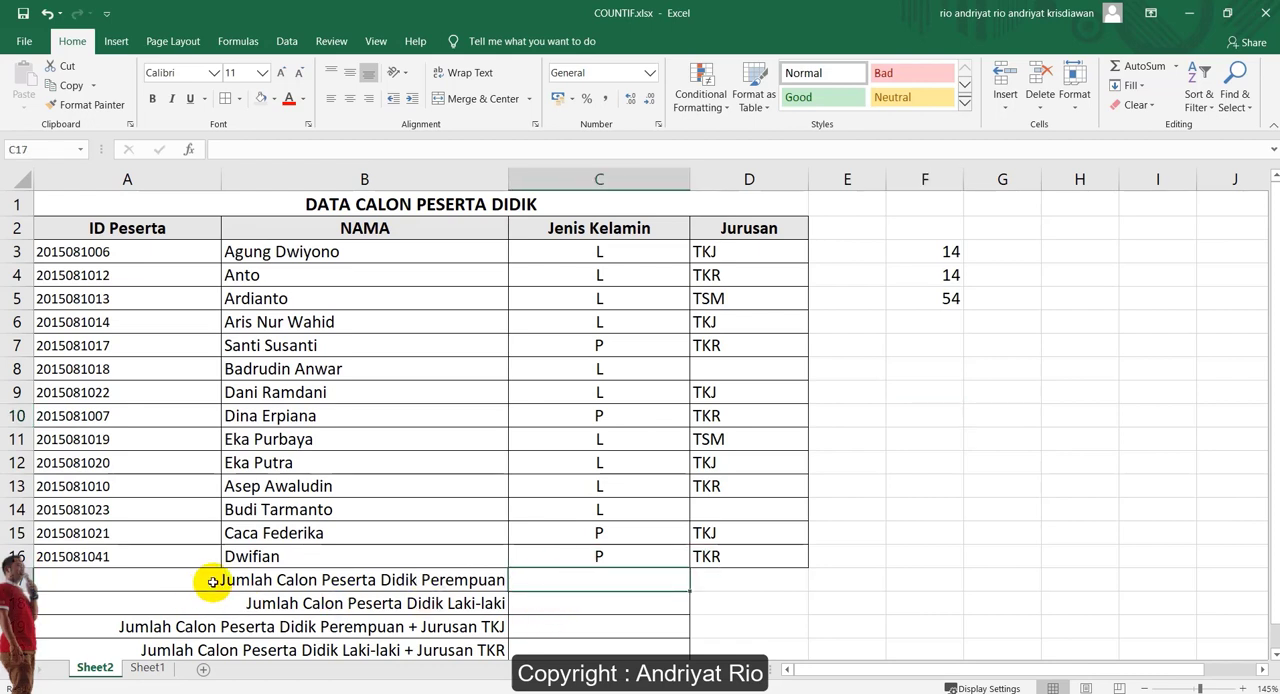
left_click(212, 581)
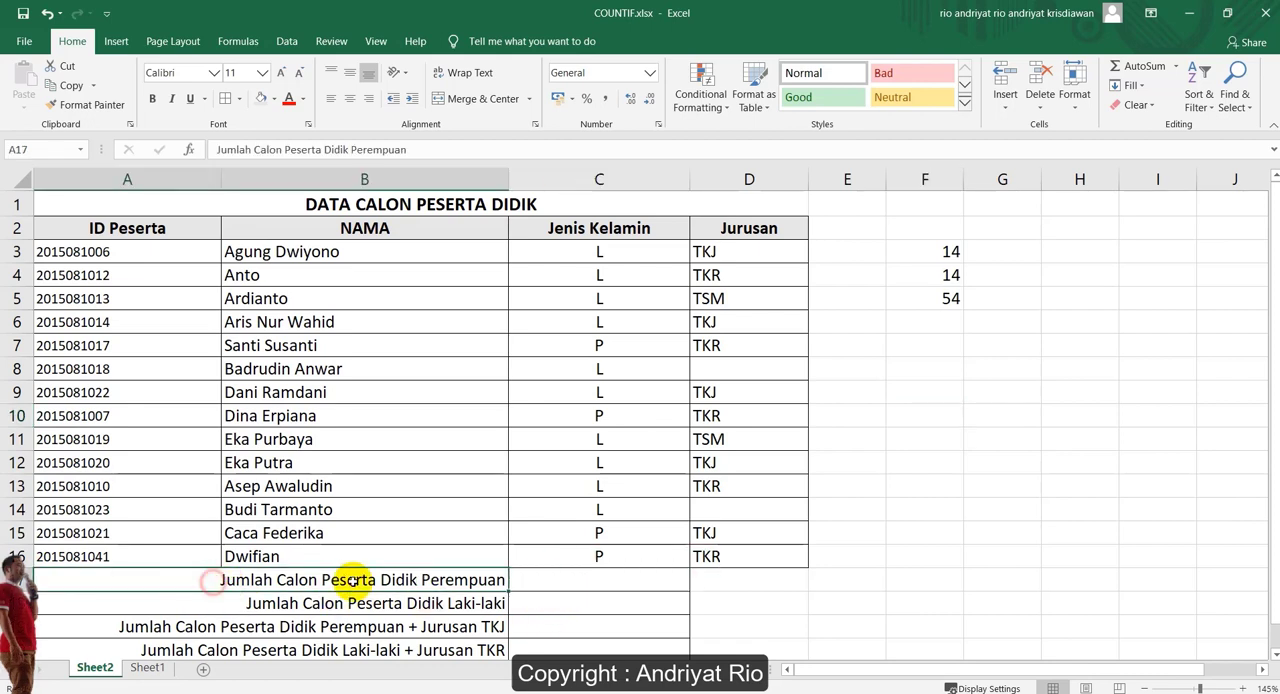
left_click(554, 580)
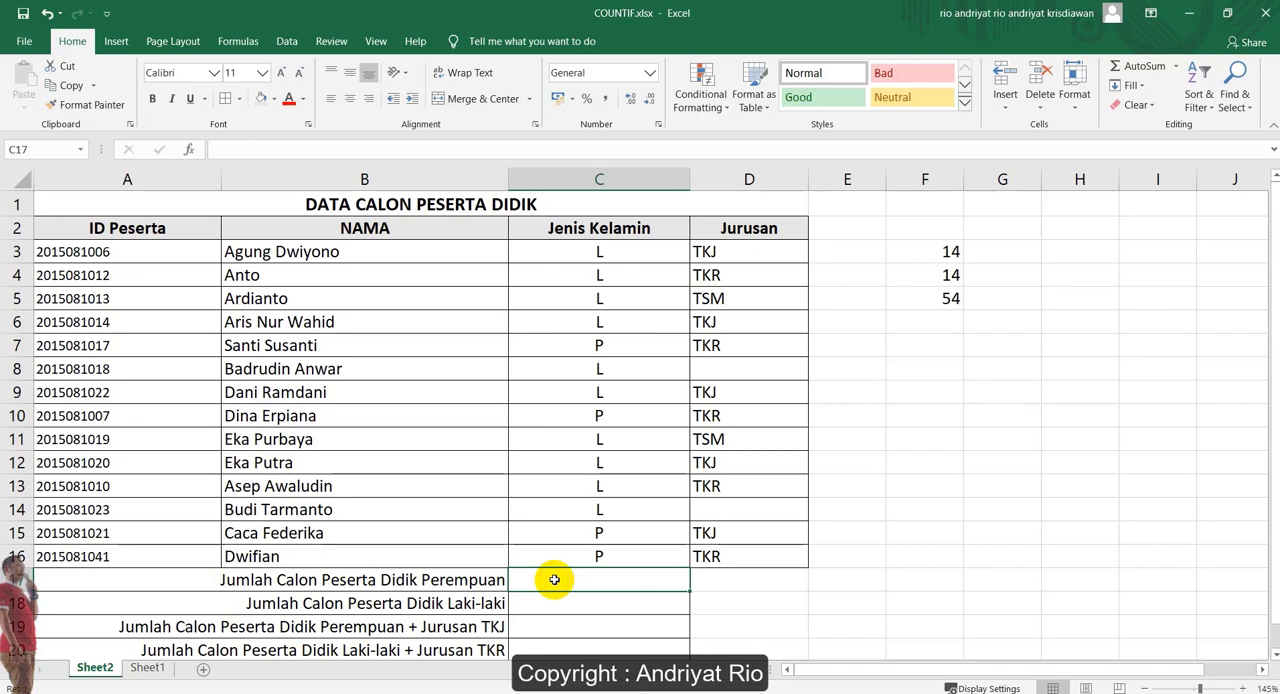
type("=coun")
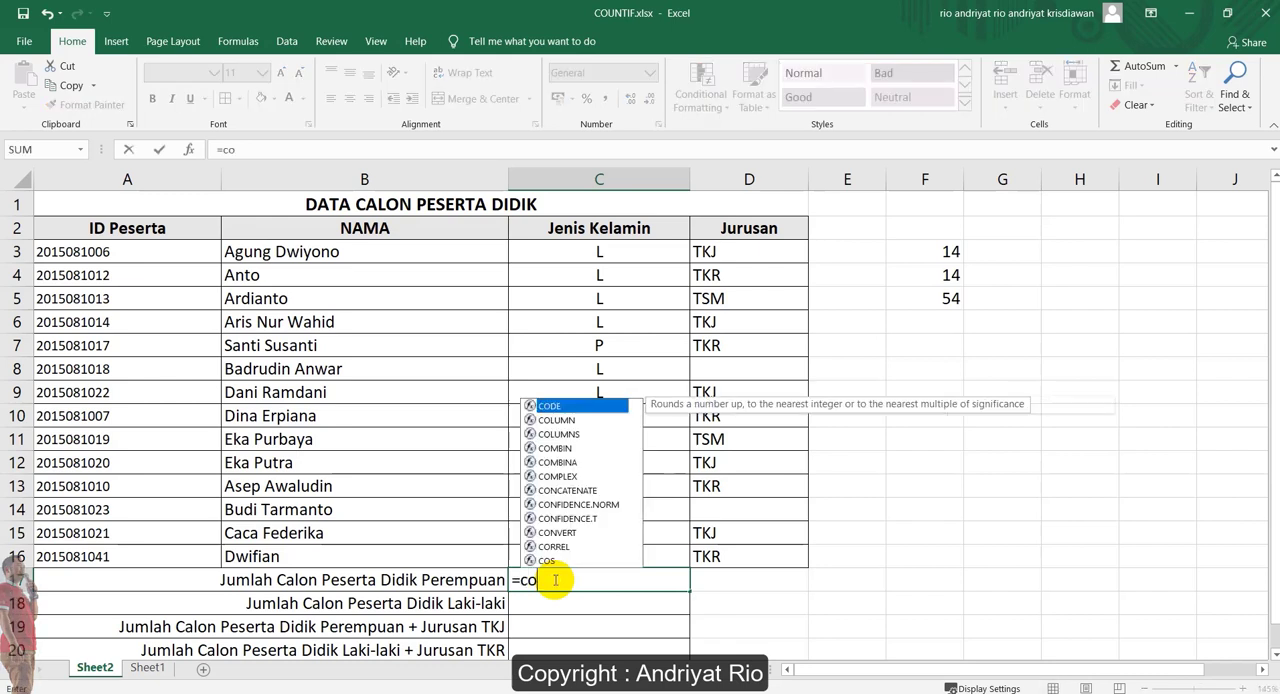
key("Down")
key("Down")
key("Down")
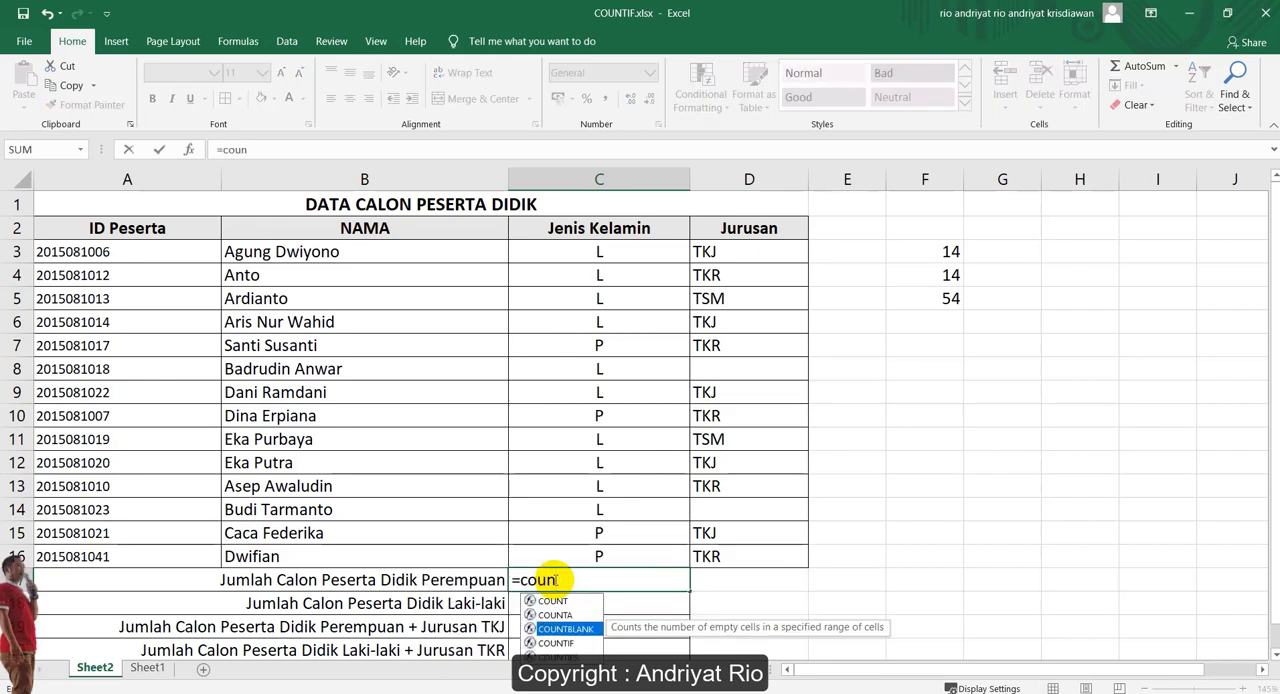
key("Tab")
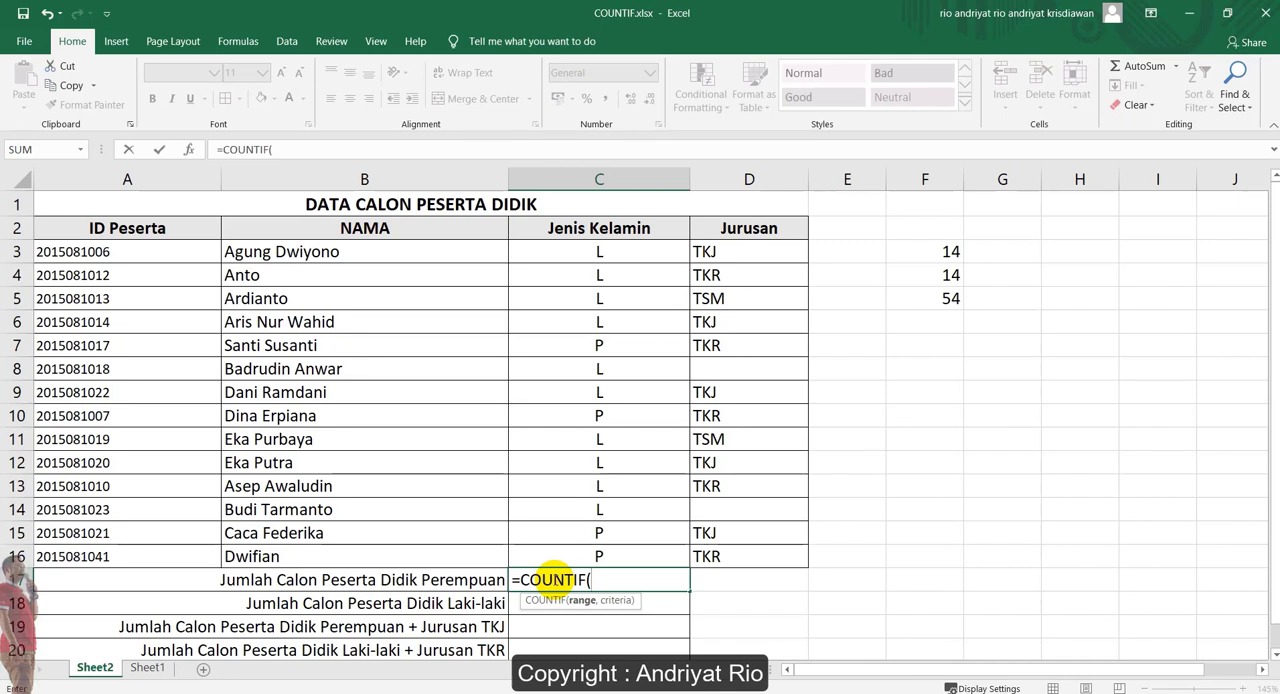
left_click_drag(566, 250, 592, 555)
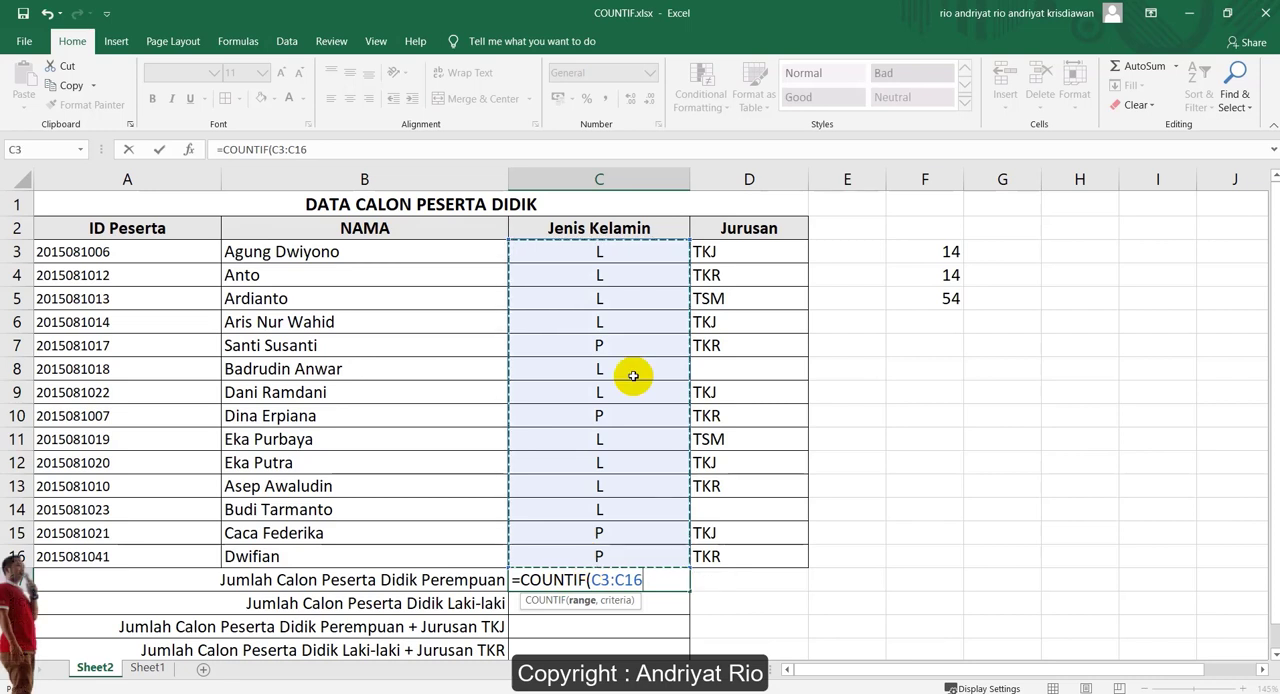
type(",\"P")
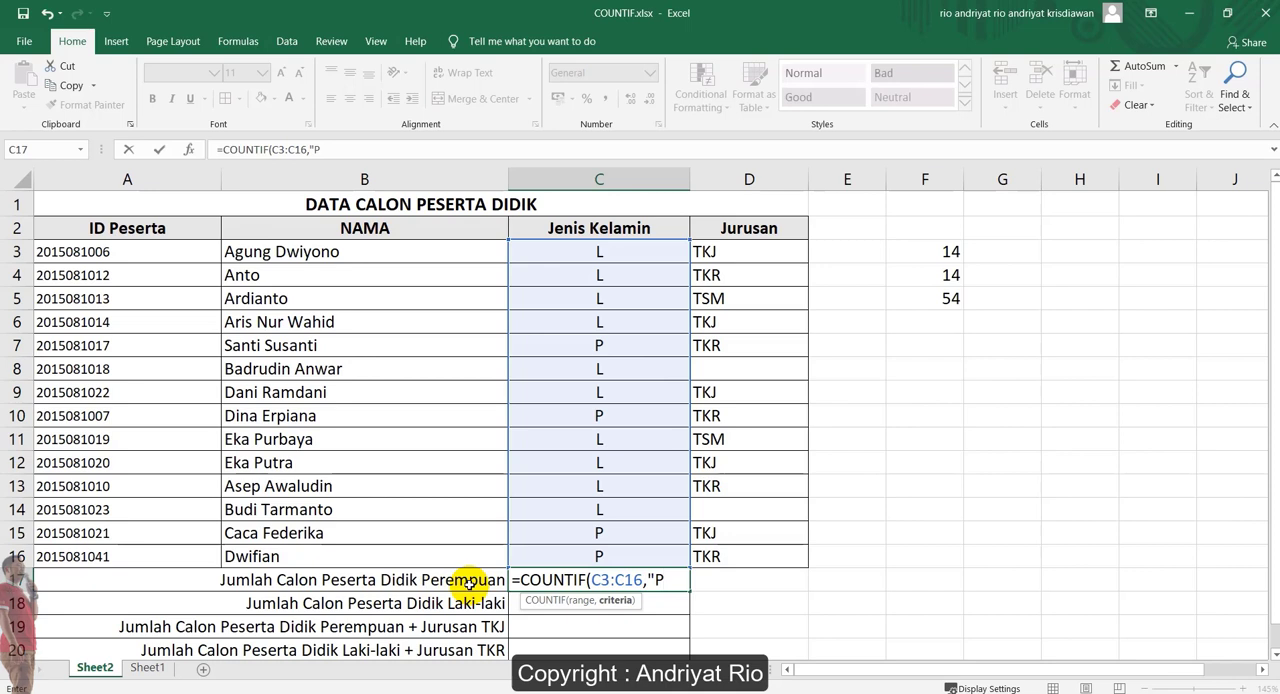
type("\")")
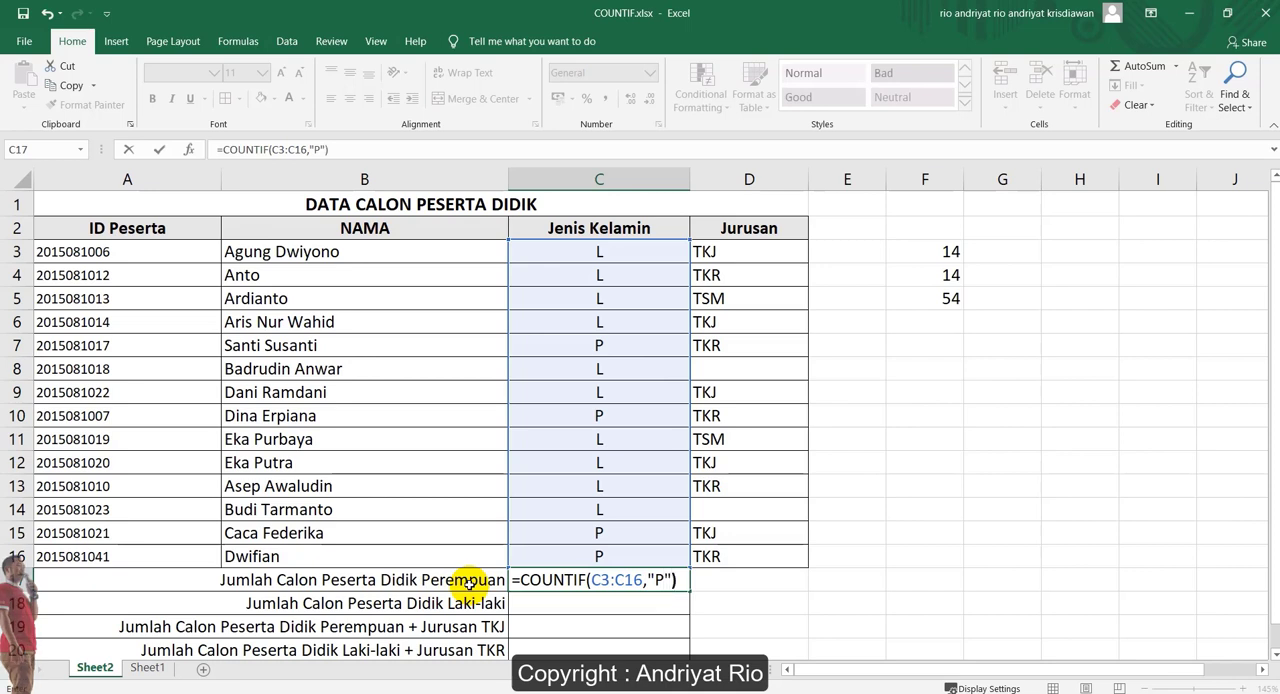
key("Return")
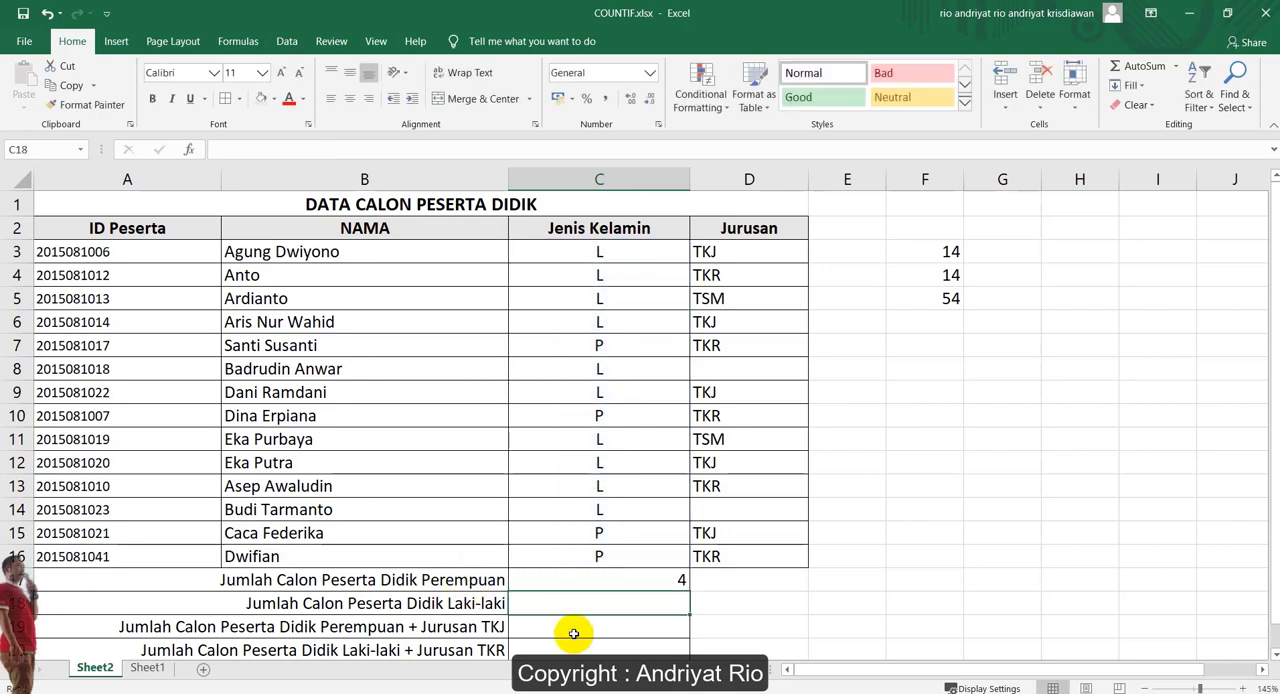
Check the female count in C17 against each P entry in the Jenis Kelamin column
left_click(608, 580)
left_click(601, 345)
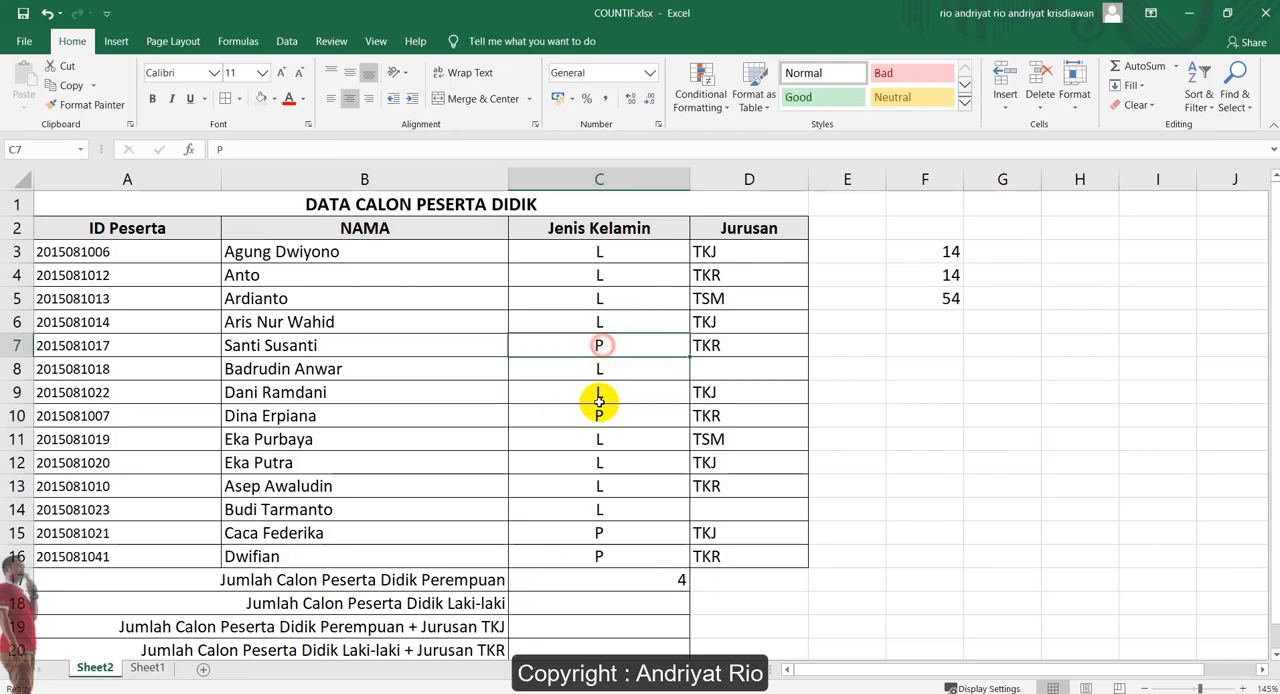
left_click(600, 415)
left_click(602, 532)
left_click(604, 555)
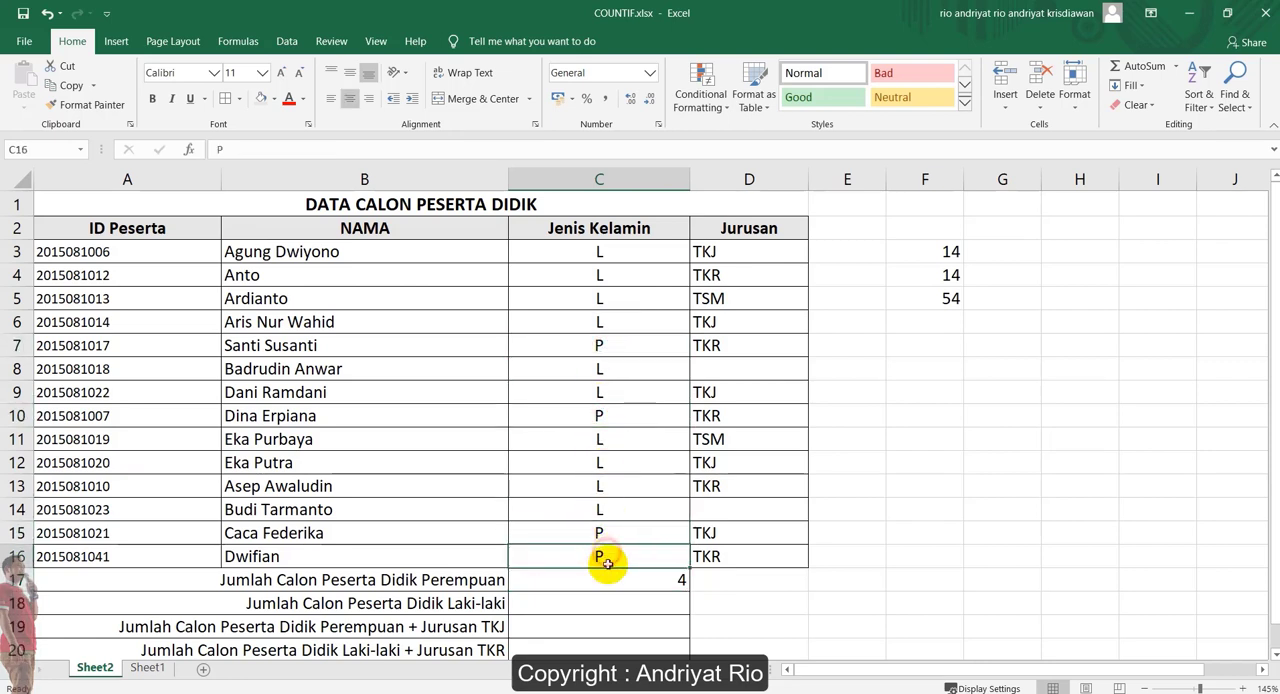
Count the male candidates by entering =COUNTIF(C3:C16,"L") in cell C18, beside Jumlah Calon Peserta Didik Laki-laki
left_click(603, 603)
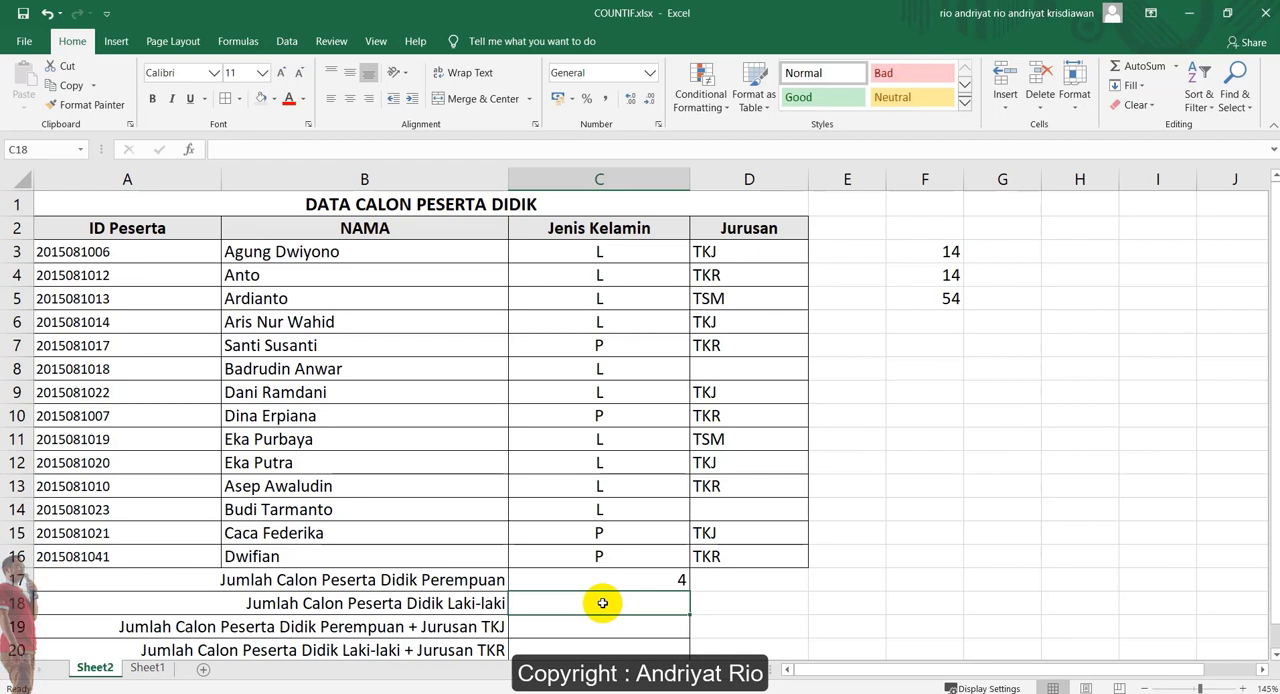
type("=co")
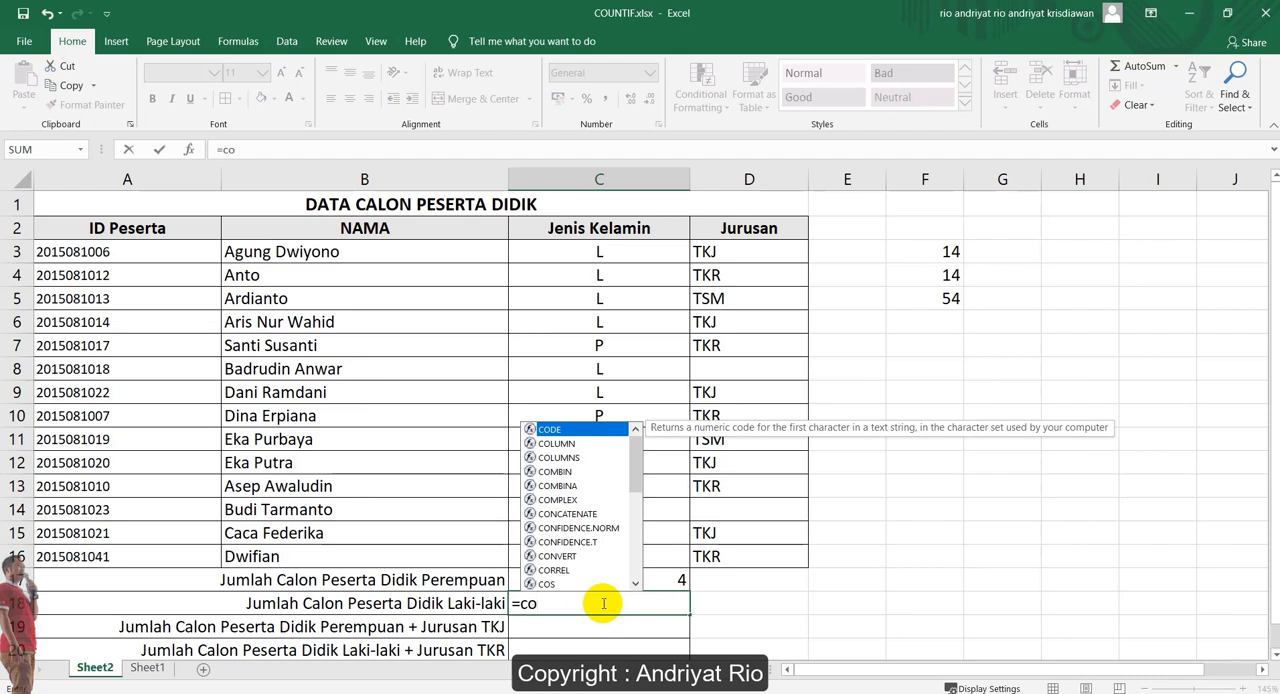
type("unt")
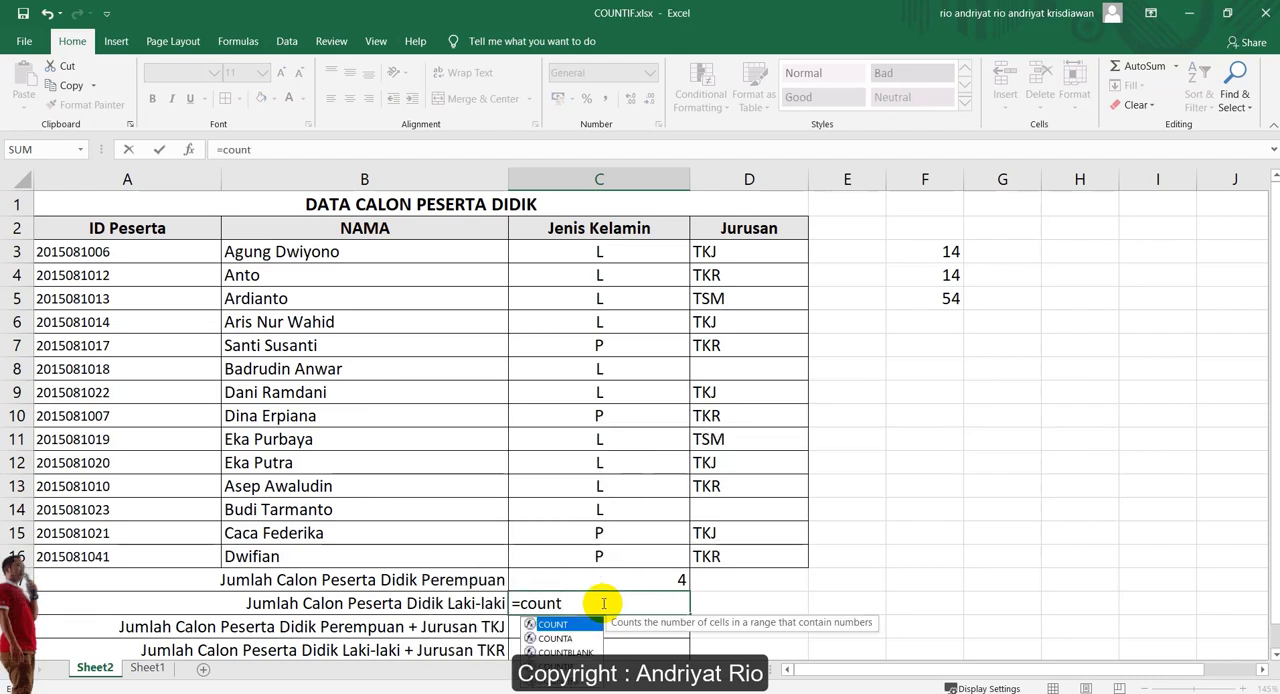
key("Down")
key("Down")
key("Down")
key("Tab")
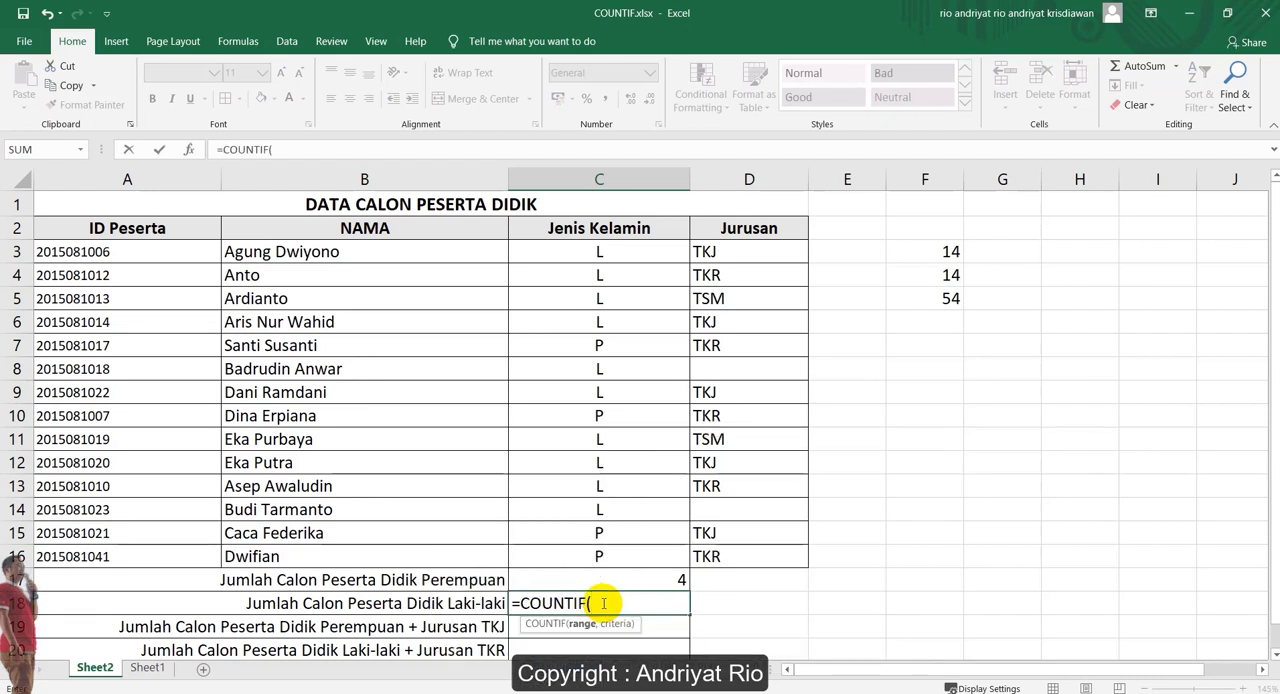
left_click_drag(629, 251, 634, 557)
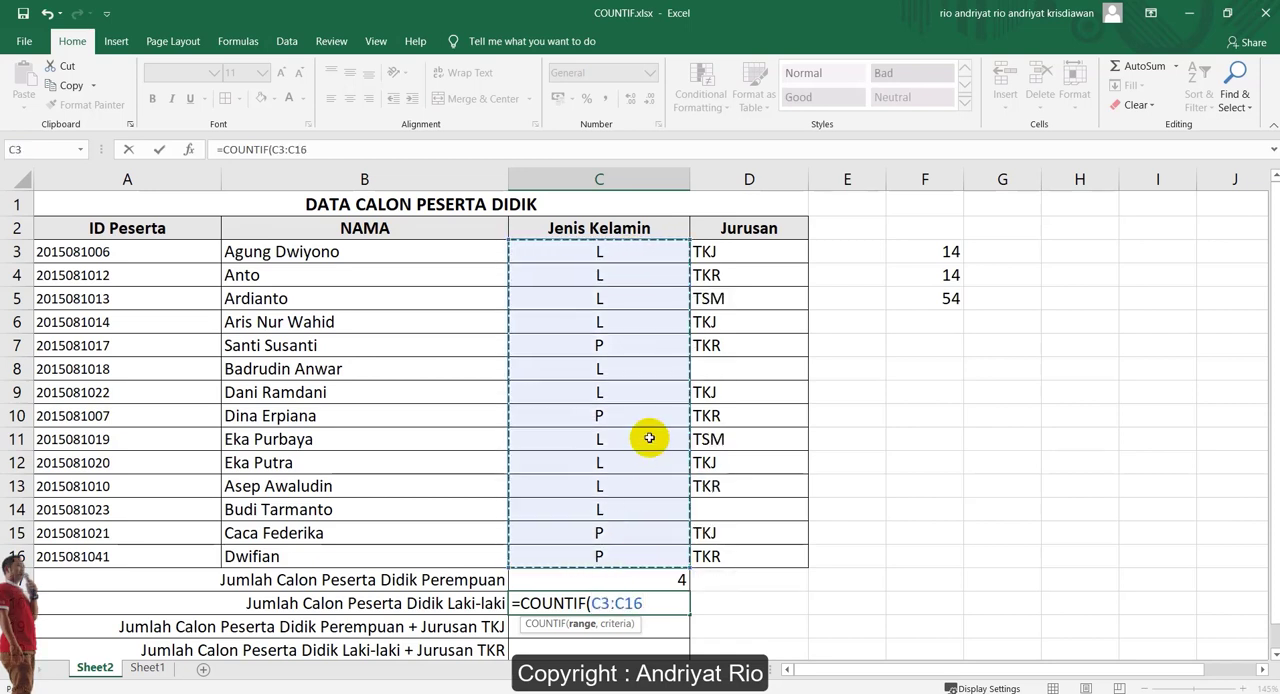
type(",")
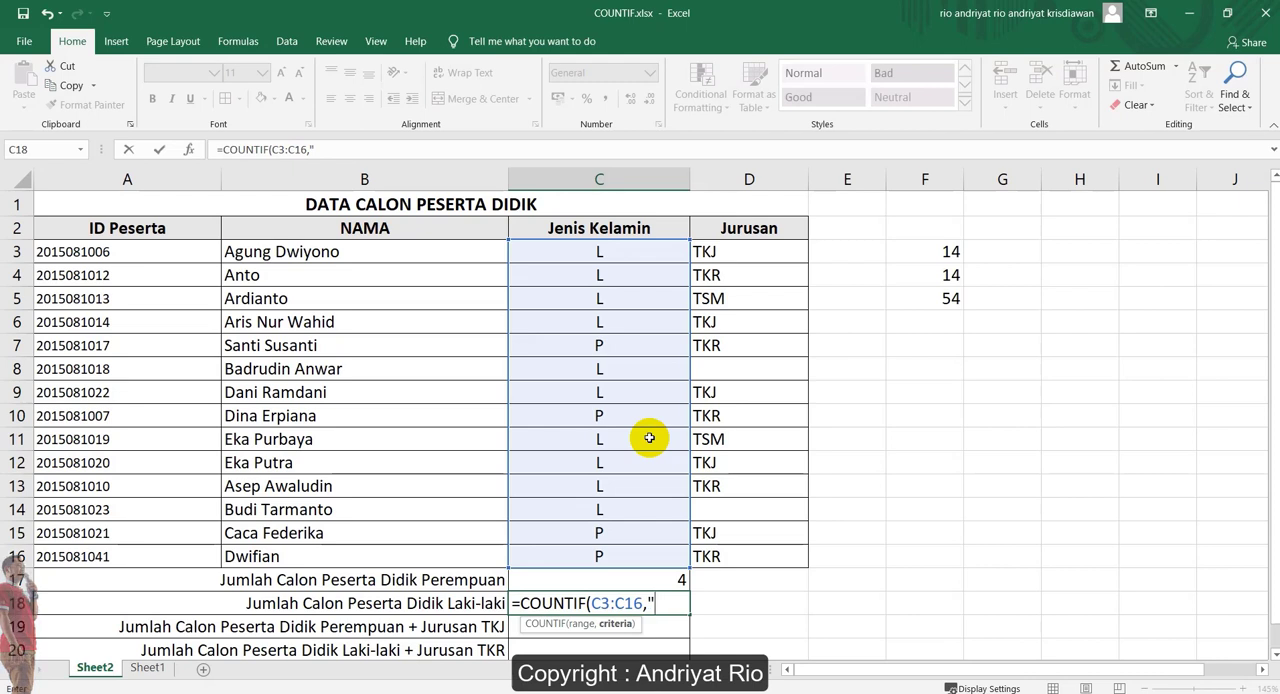
type("\"L\"")
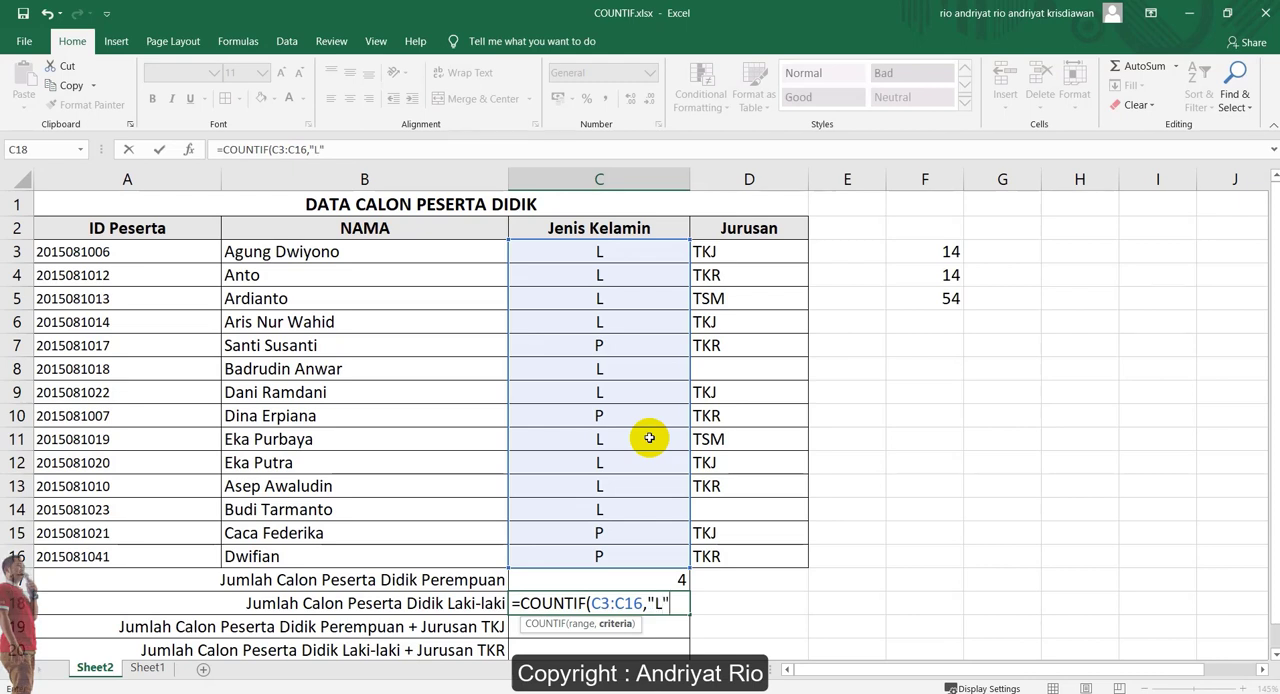
type(")")
key("Return")
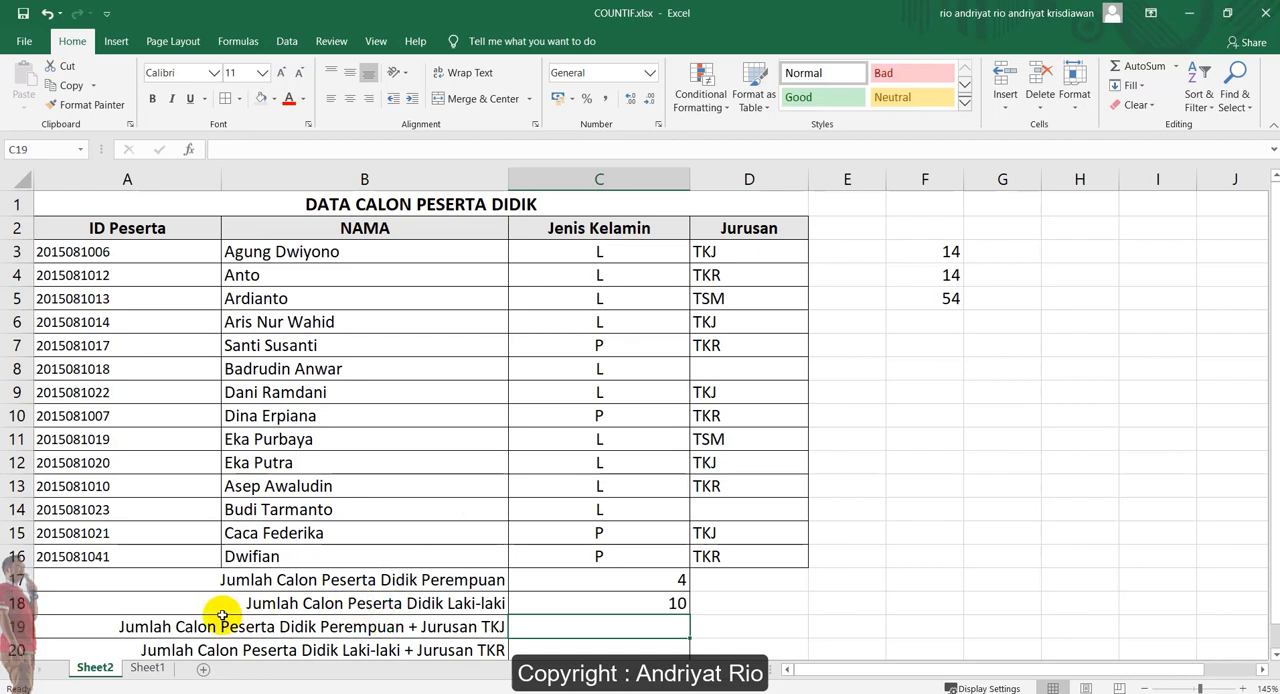
Count the female candidates in the TKJ major by entering =COUNTIFS(C3:C16,"P",D3:D16,"TKJ") in cell C19
left_click(122, 618)
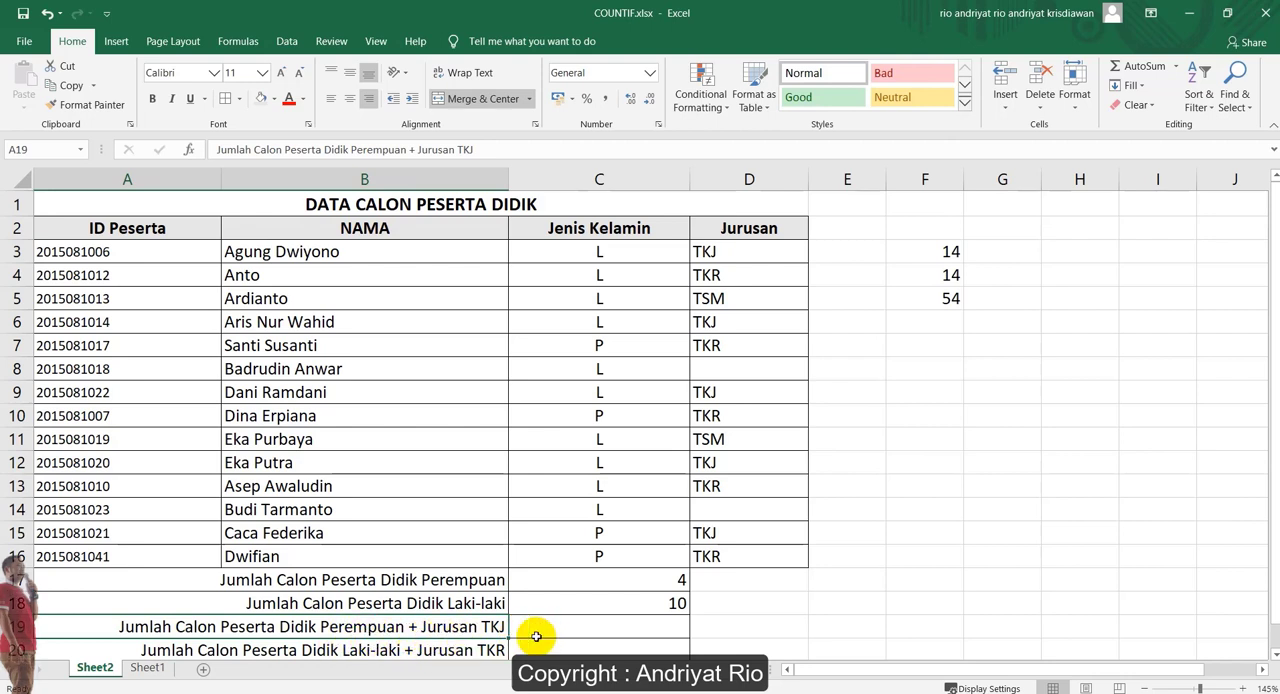
left_click(586, 627)
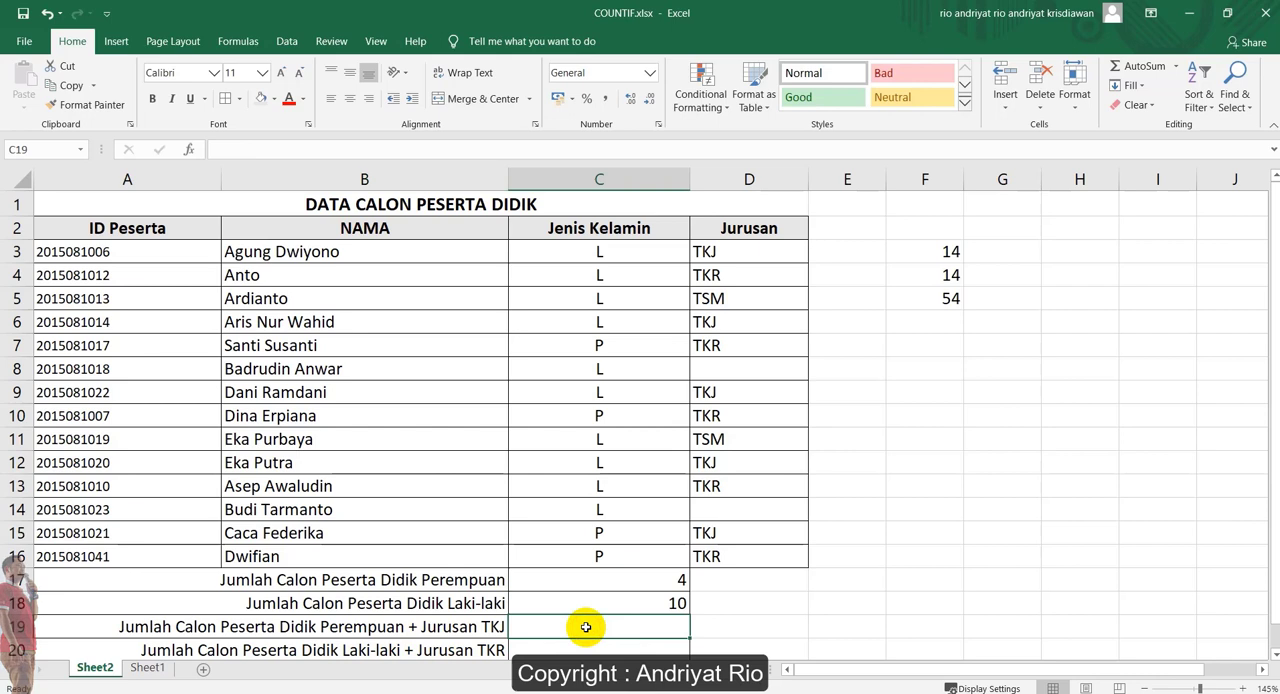
type("=count")
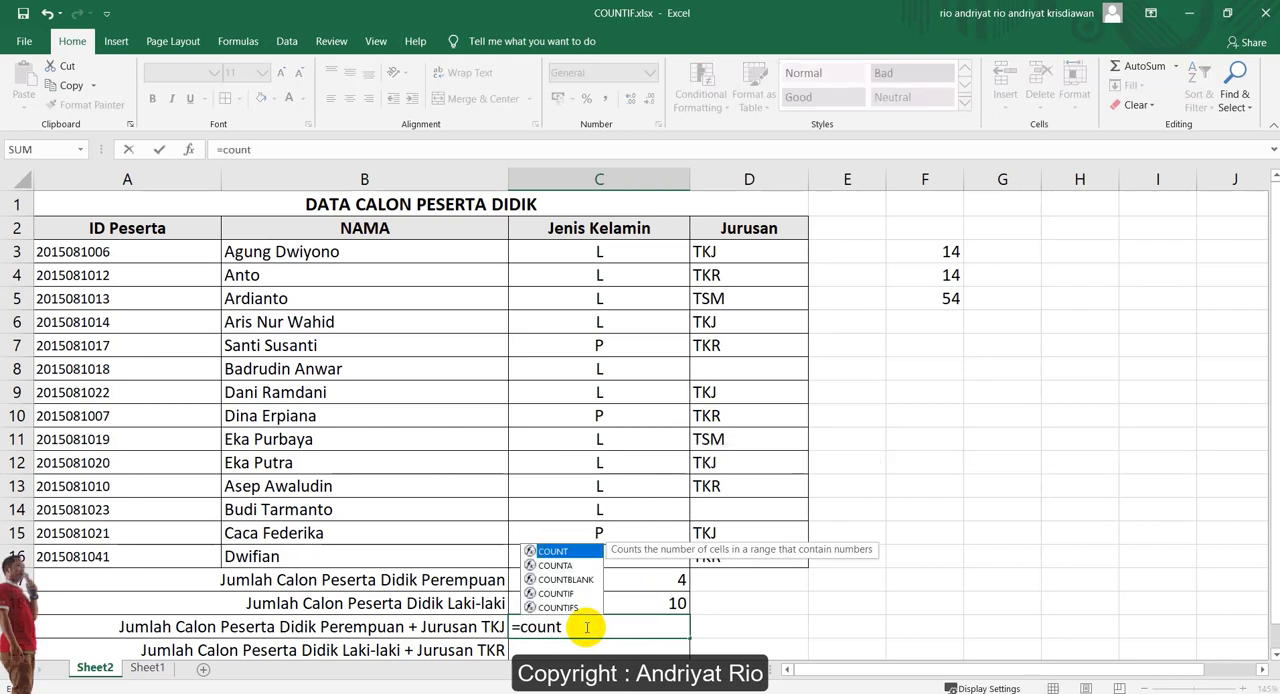
type("ifs")
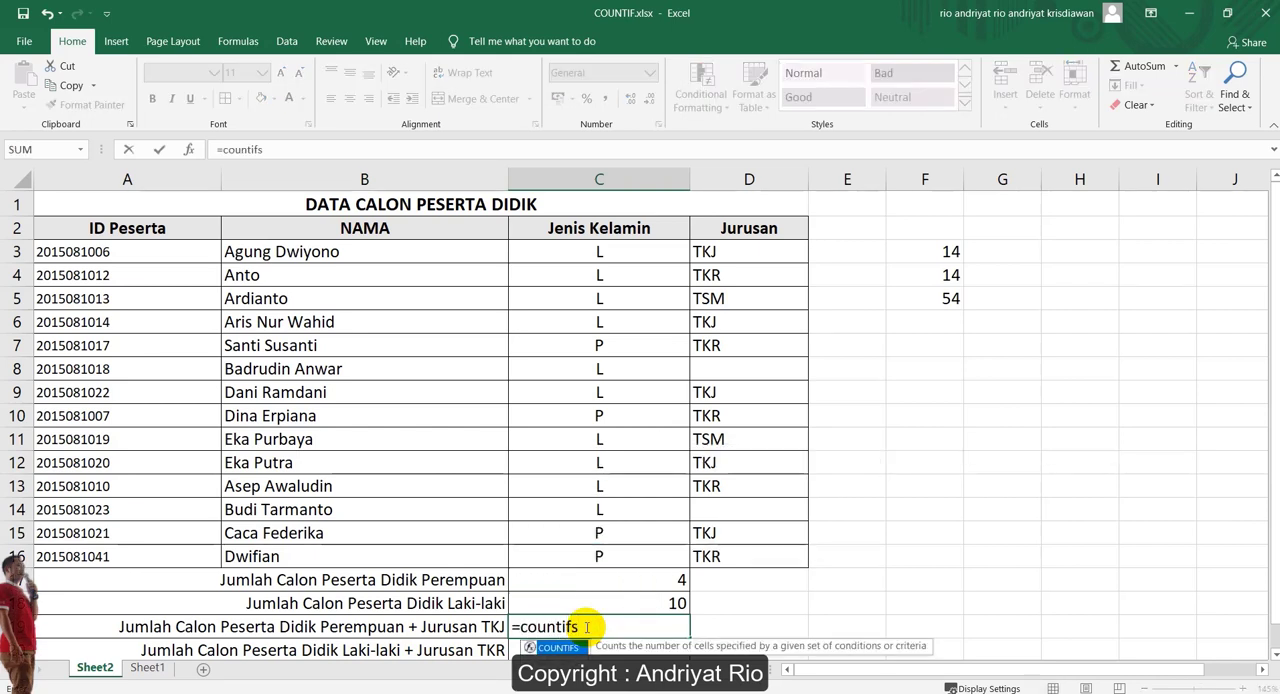
key("Tab")
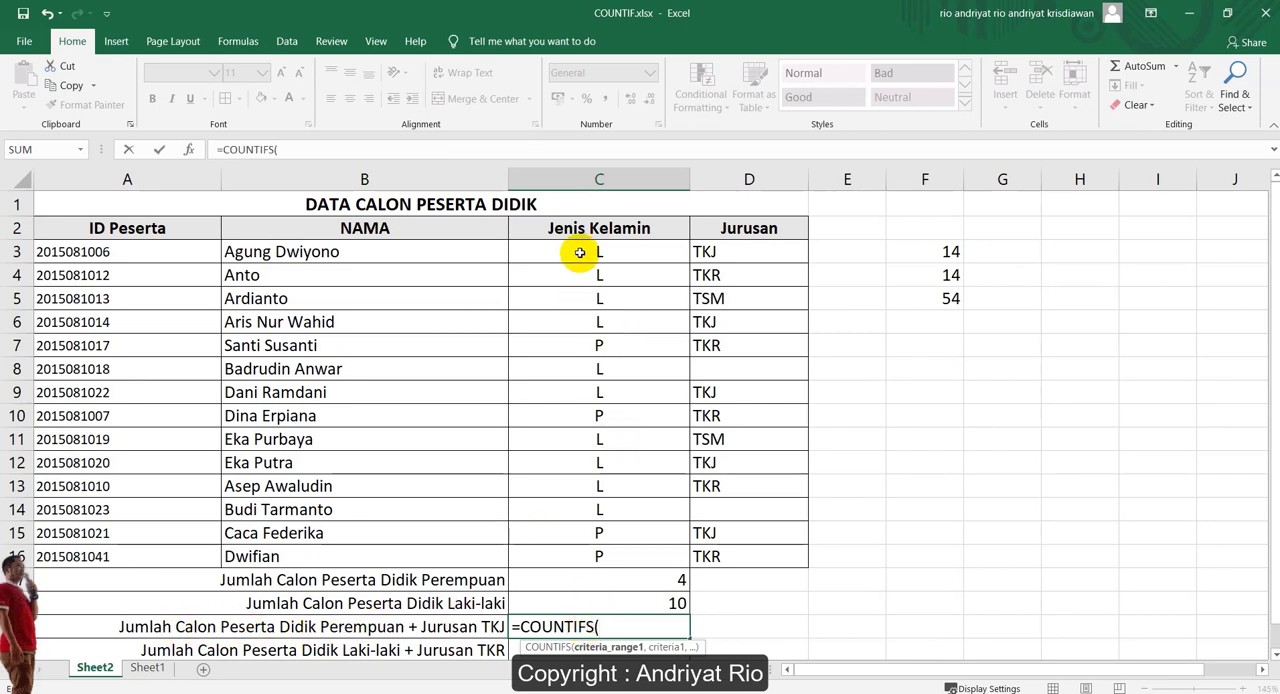
left_click_drag(580, 252, 606, 546)
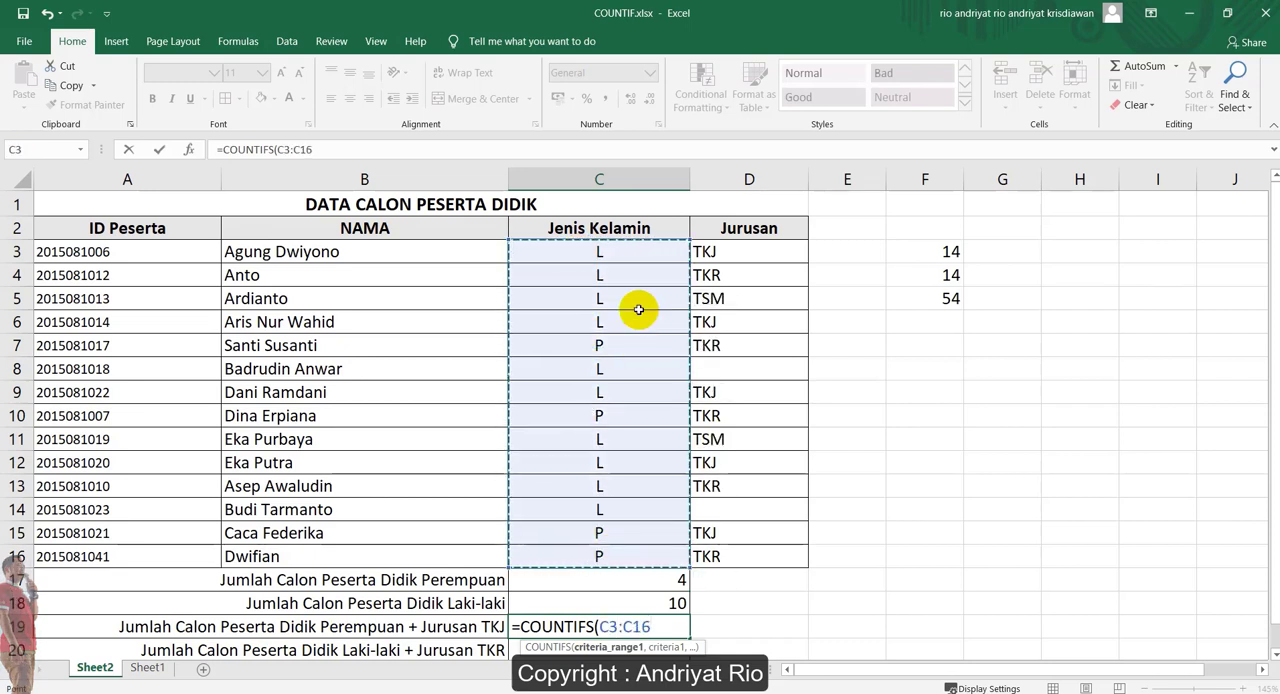
type(",\"")
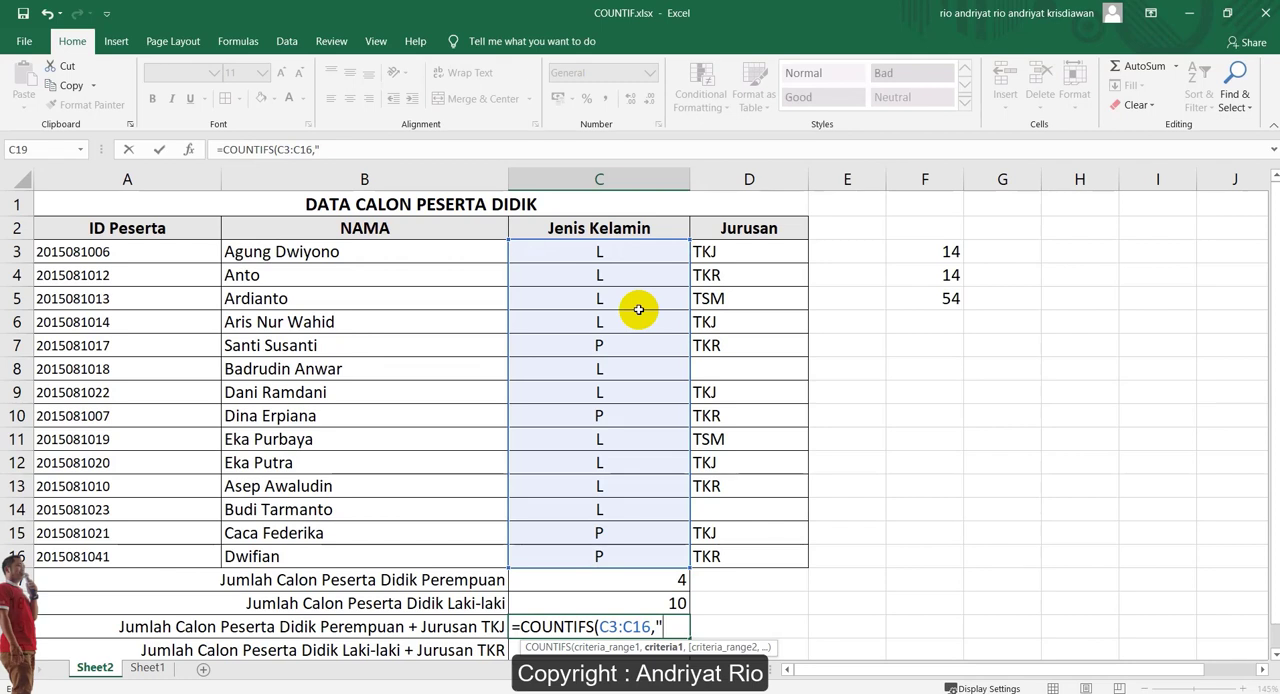
type("P")
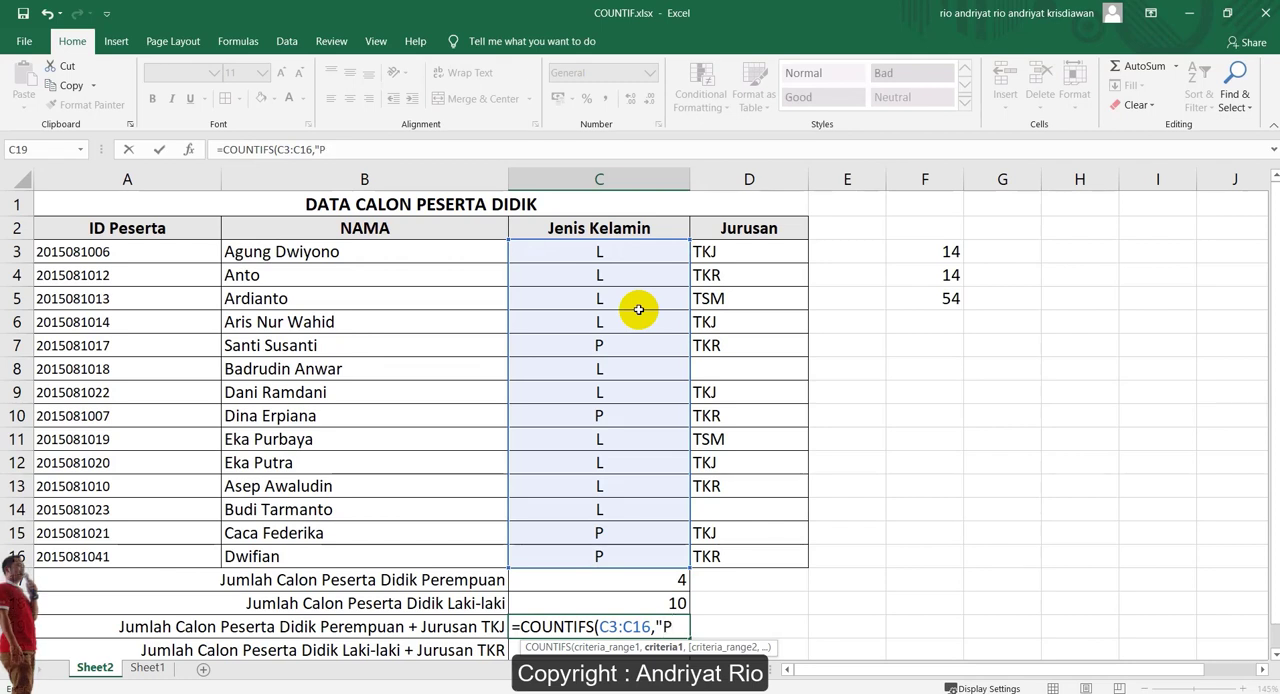
type("\",")
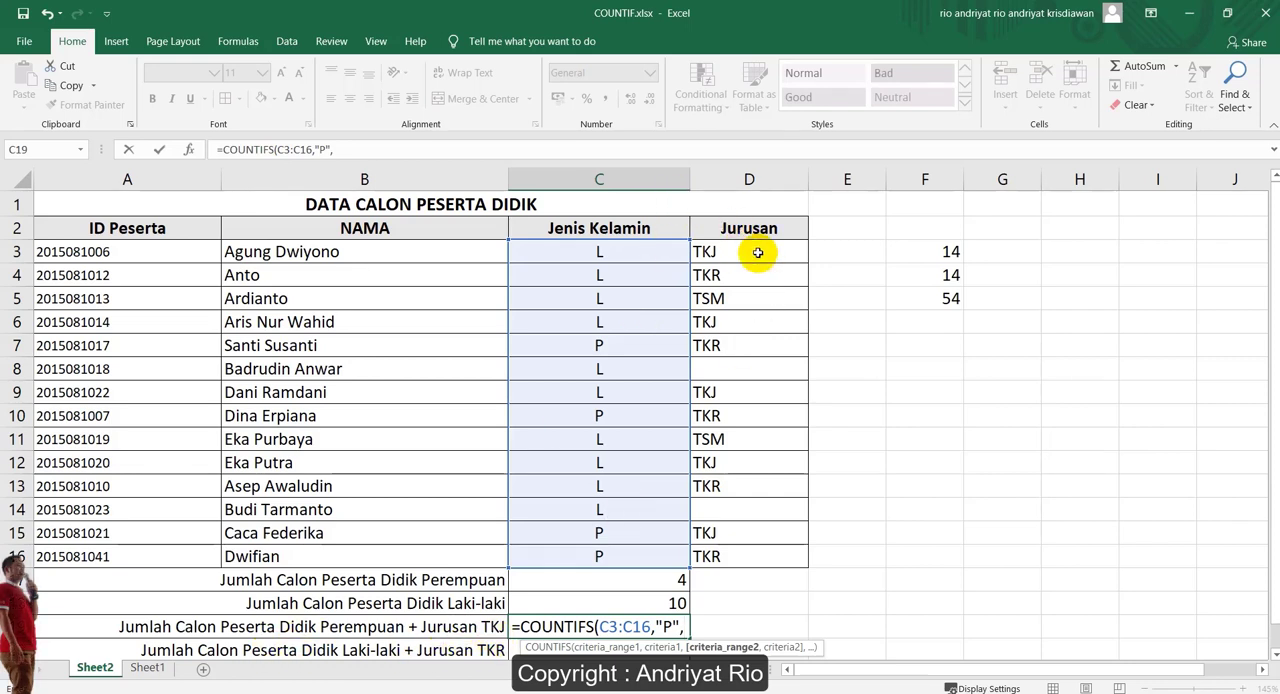
left_click_drag(757, 252, 748, 560)
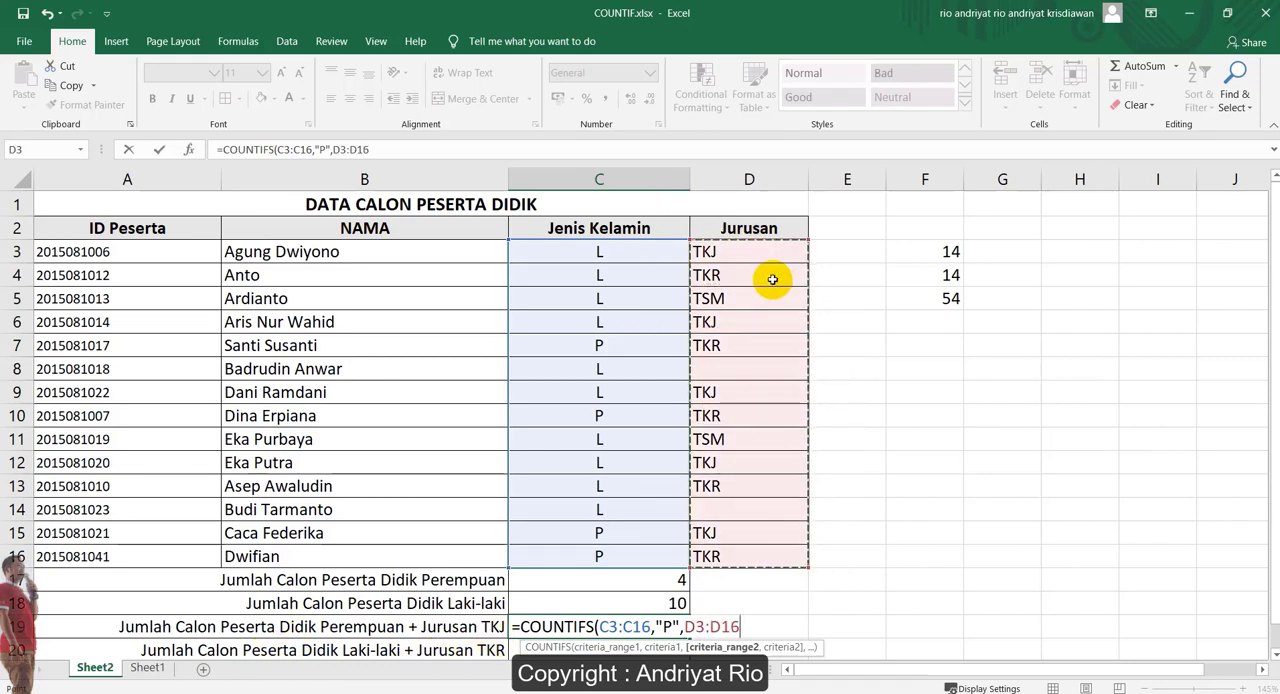
type(",")
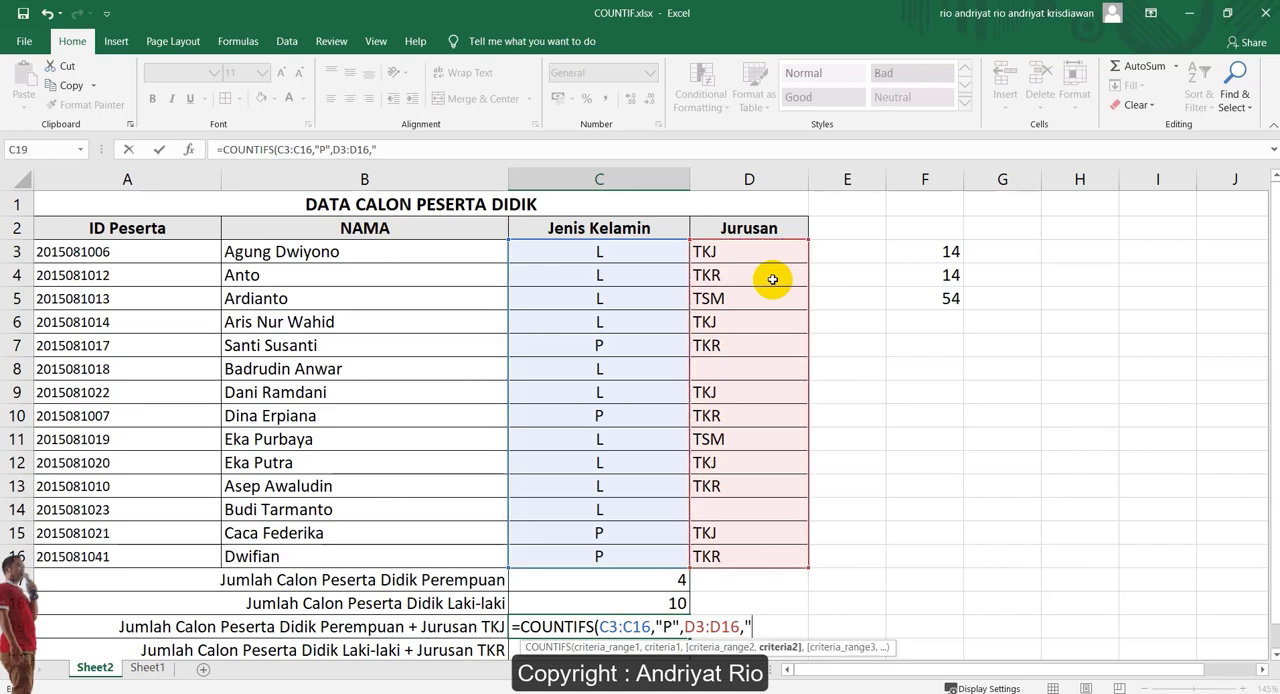
type("\"TKJ\"")
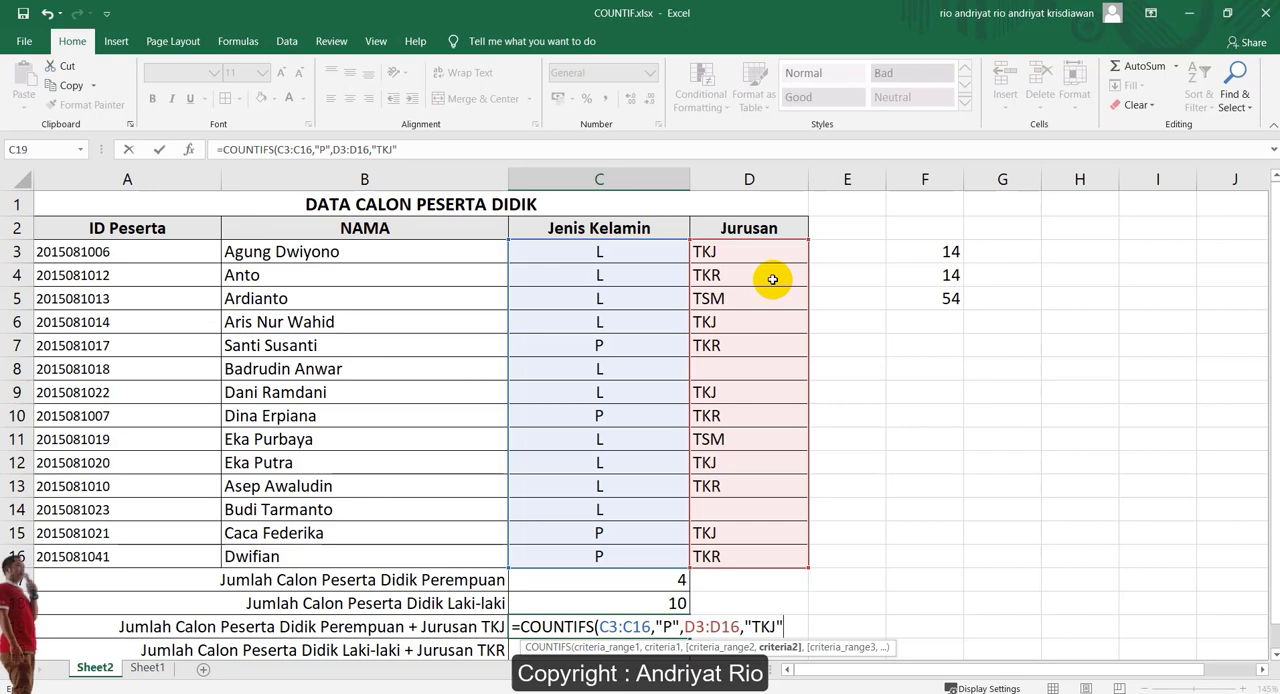
type(")")
key("Return")
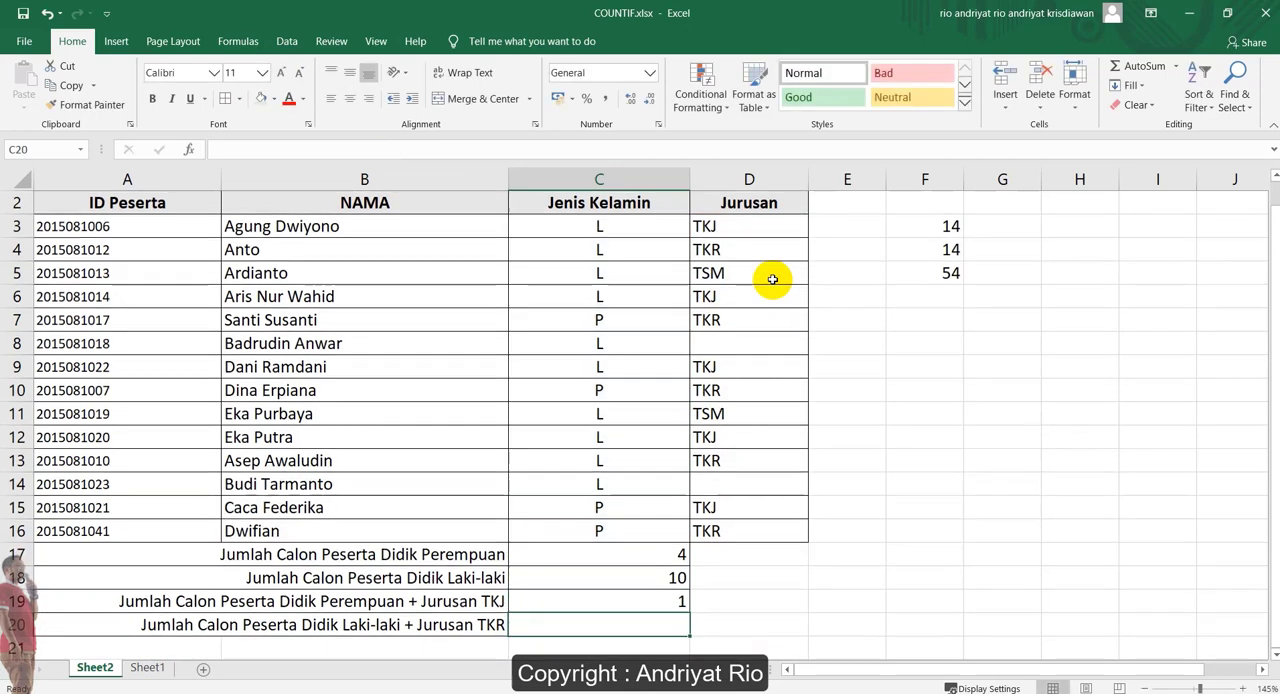
Check the female TKJ count in C19 against the P entries and their majors in the Jurusan column
left_click(676, 602)
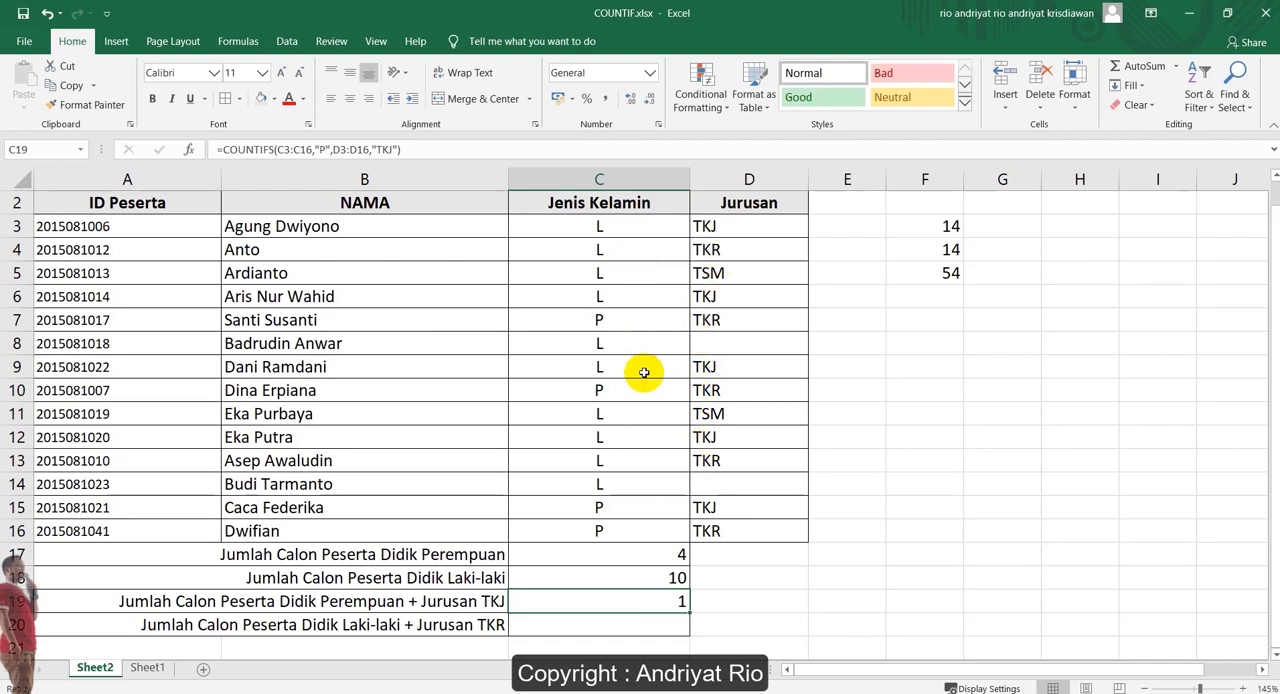
left_click(603, 391)
left_click(710, 390)
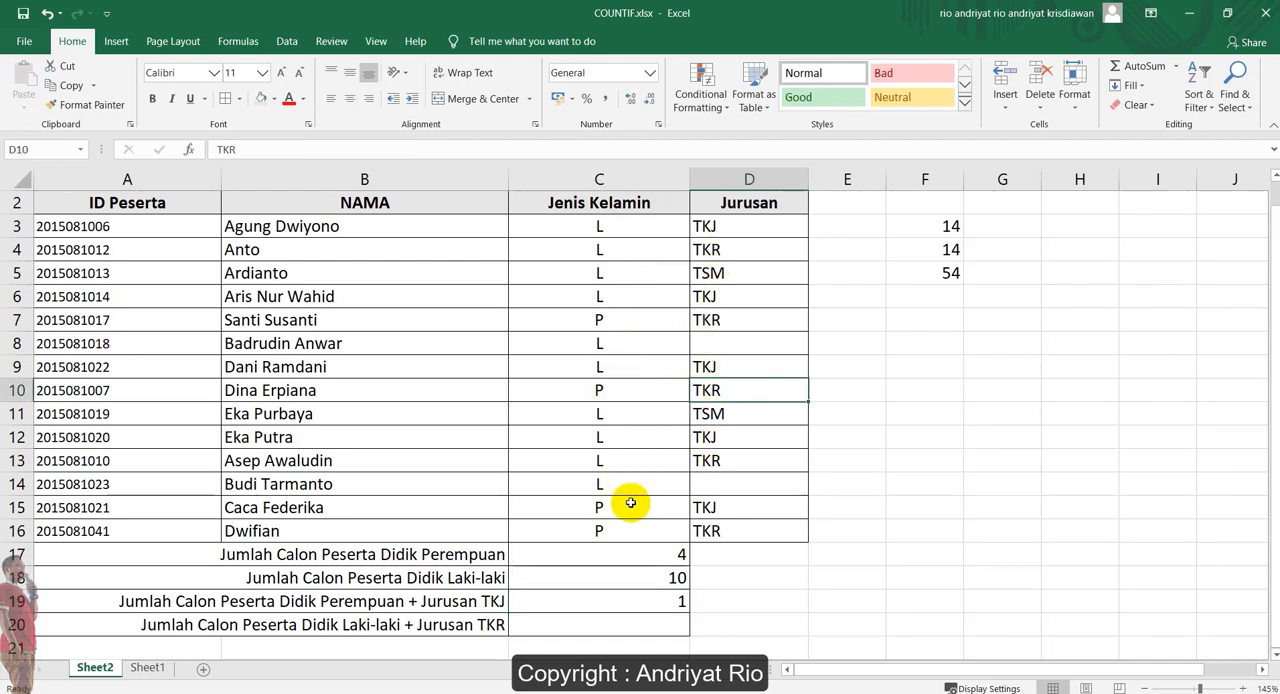
left_click(627, 505)
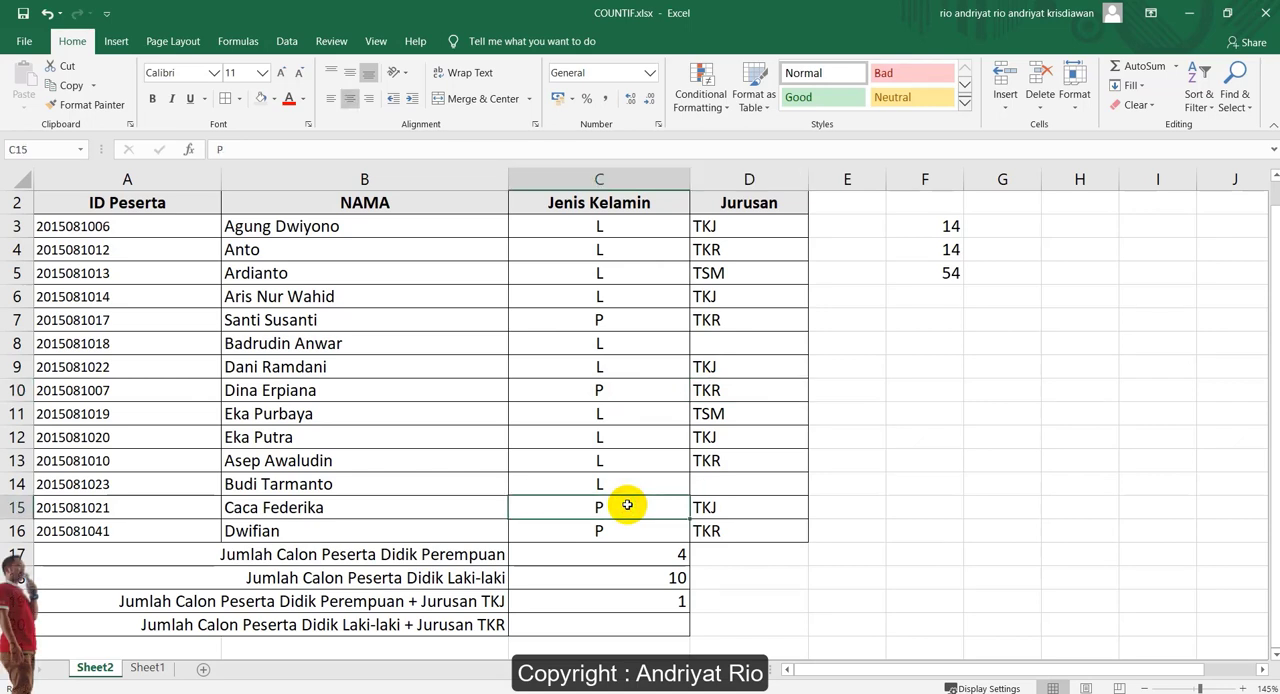
left_click_drag(627, 505, 730, 507)
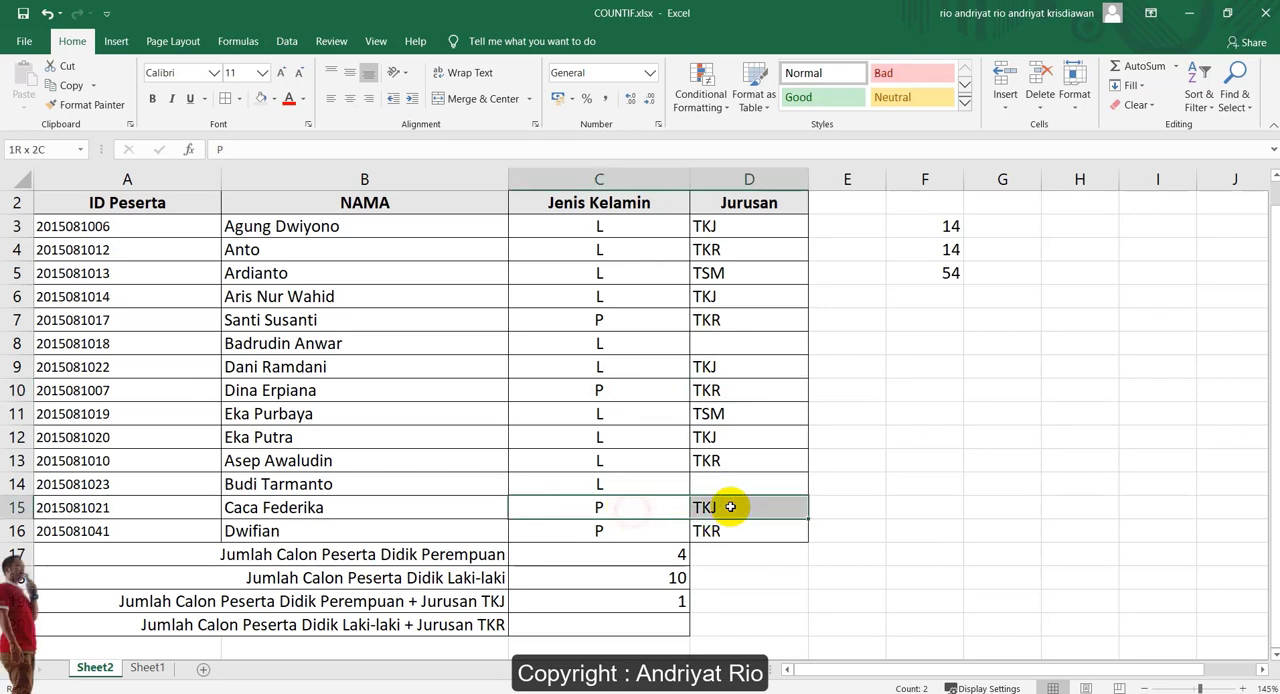
left_click(646, 600)
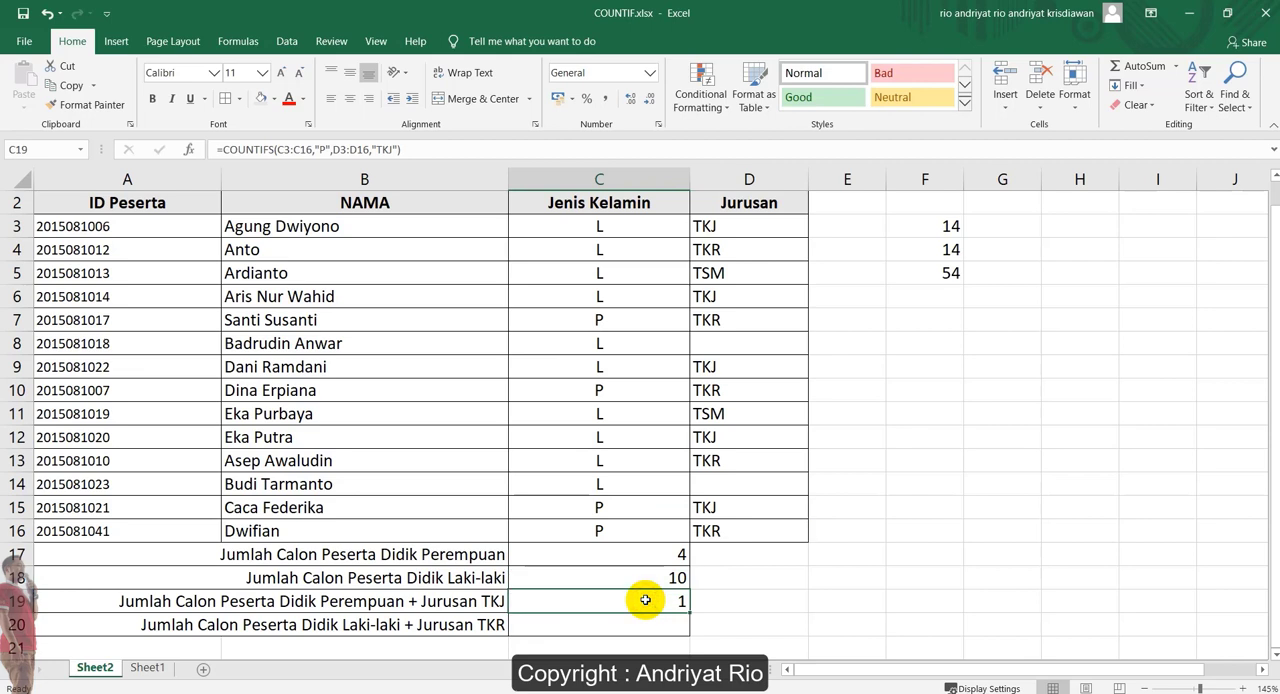
left_click(320, 600)
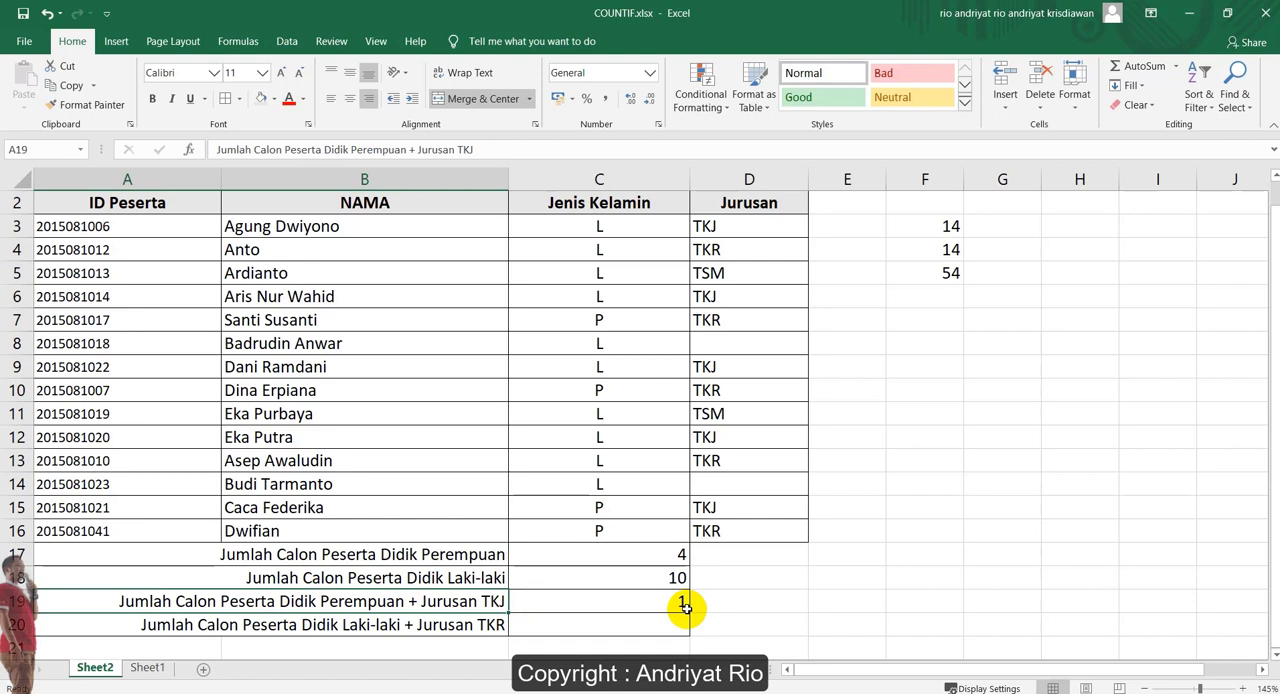
Begin a COUNTIFS formula in C20, beside Jumlah Calon Peserta Didik Laki-laki + Jurusan TKR, with range C3:C16 and criterion "L"
left_click(657, 620)
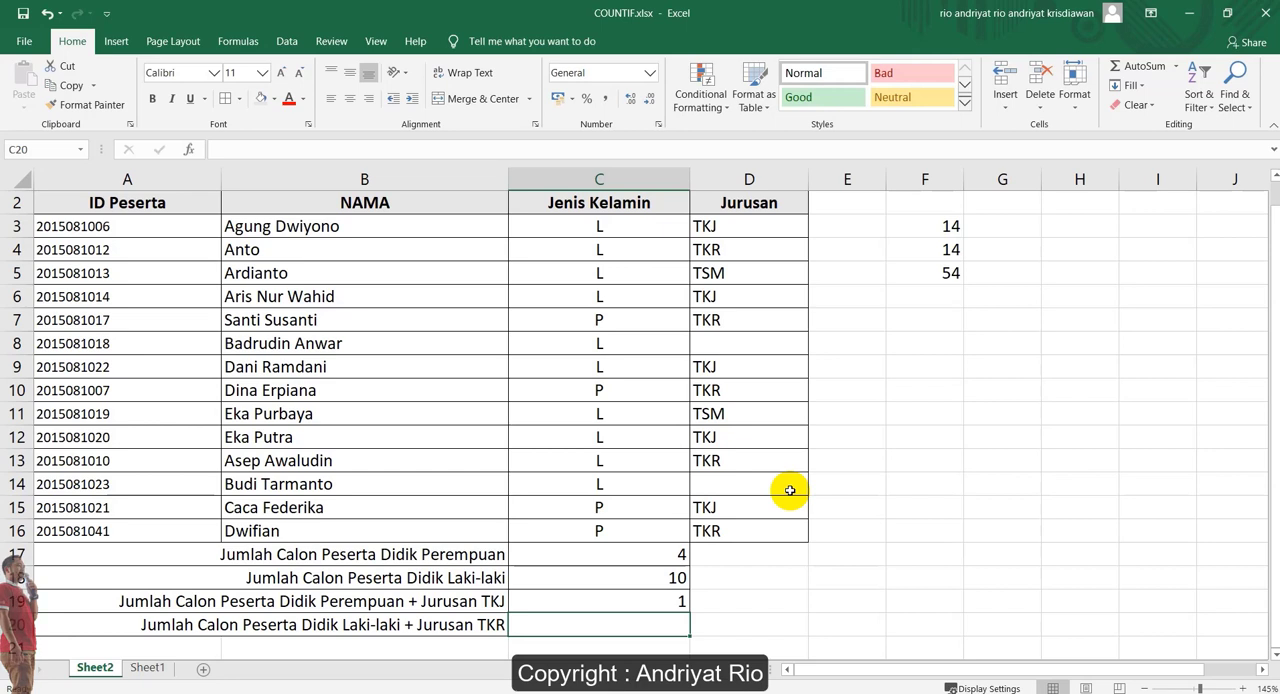
type("=c")
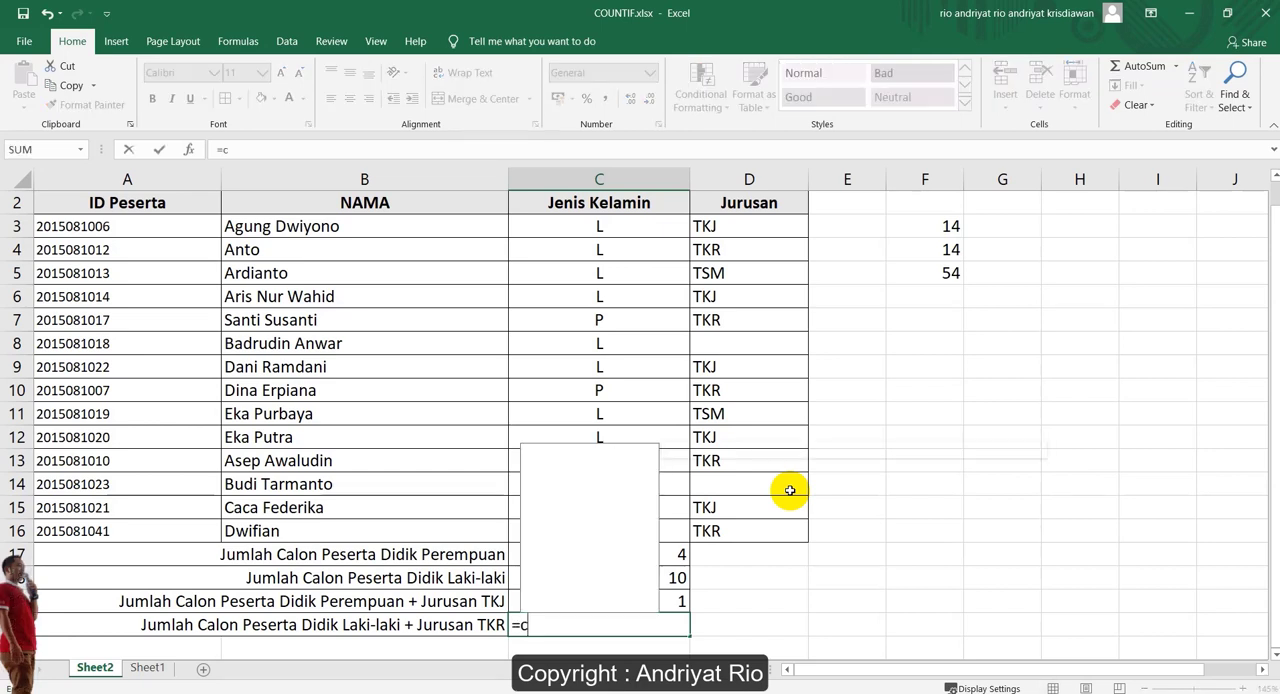
type("ountifs")
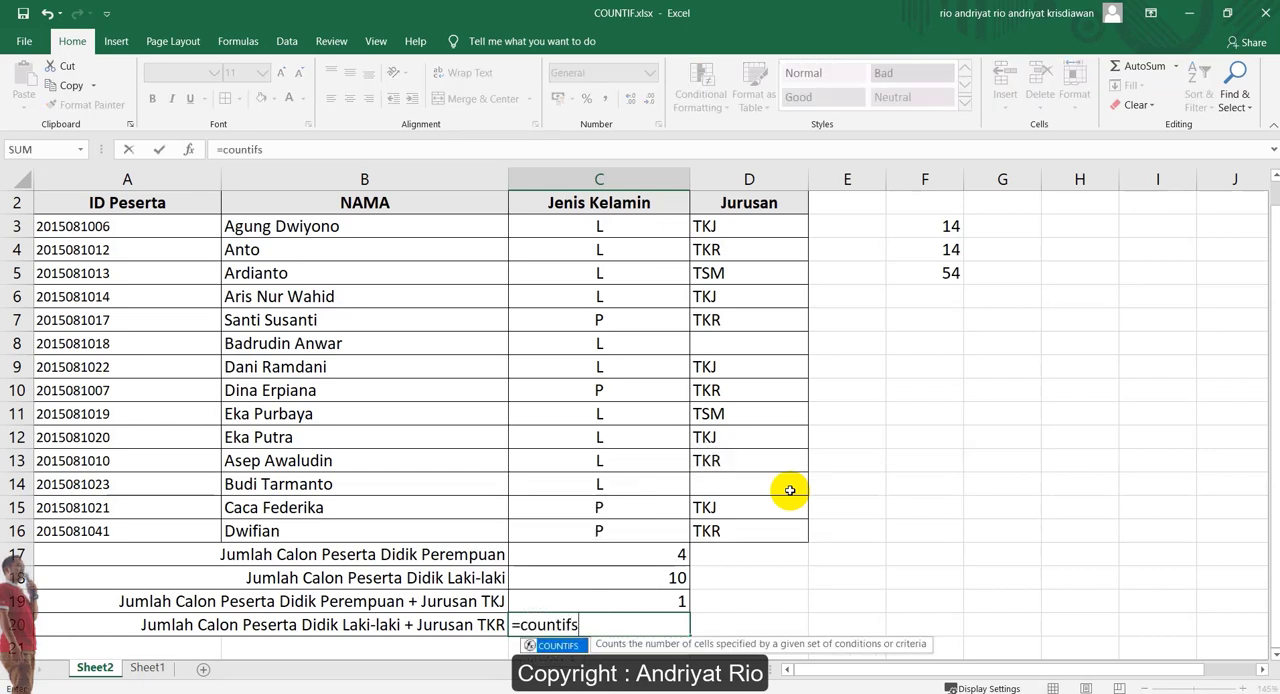
key("Tab")
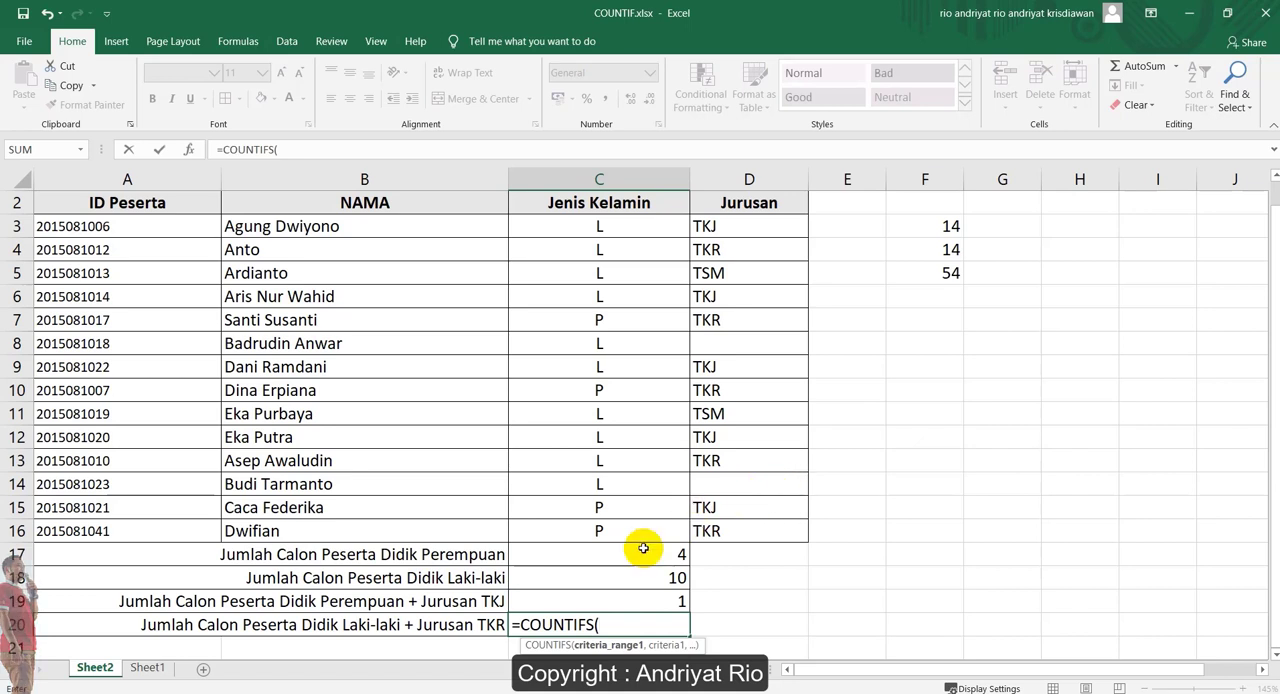
left_click_drag(604, 227, 620, 534)
type(",\"")
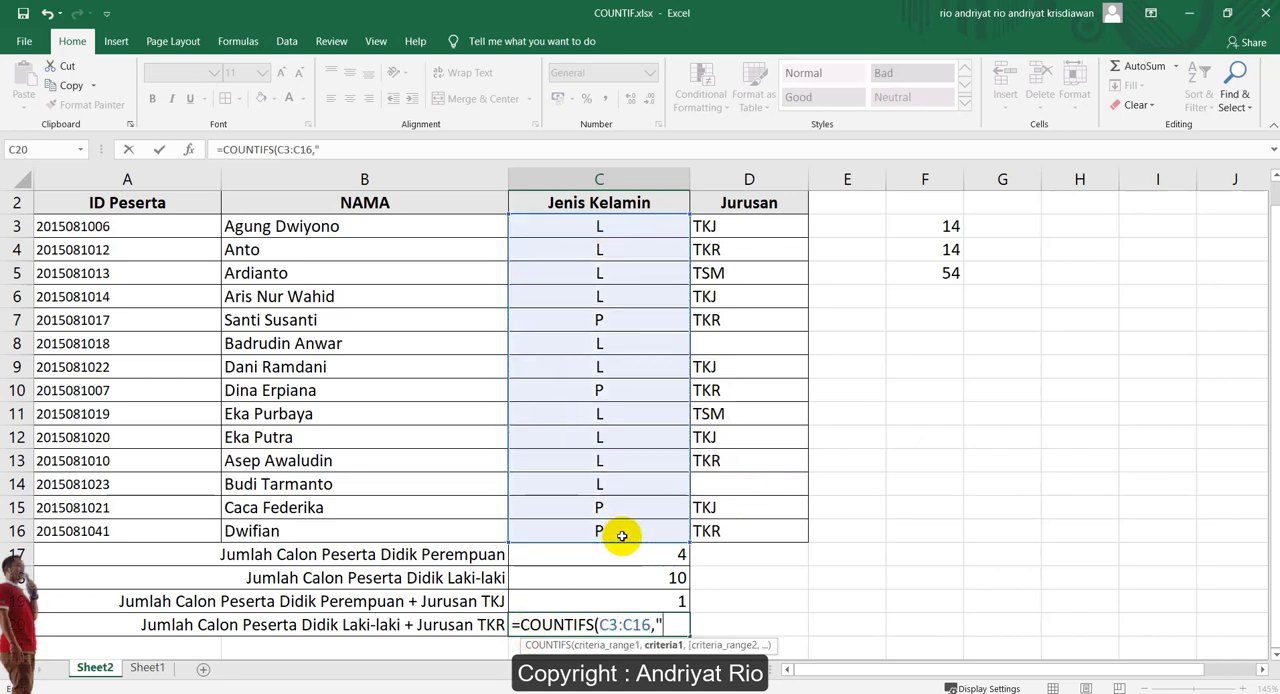
type("L\",")
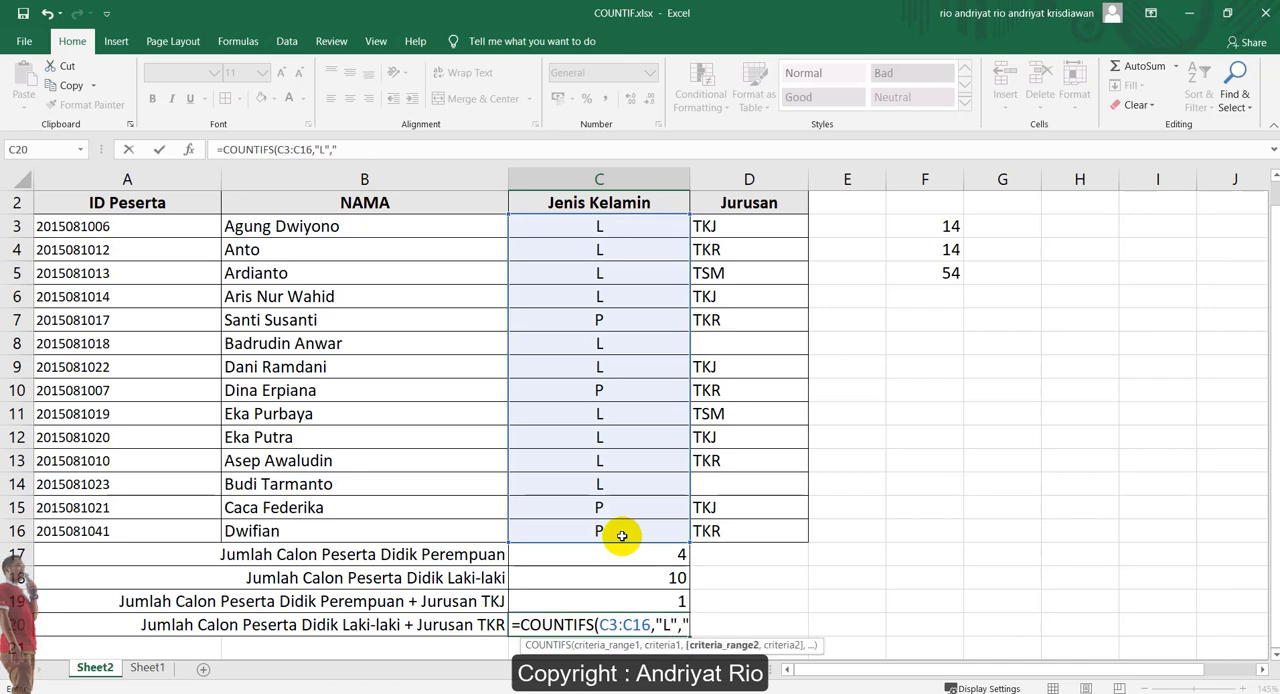
type("\"")
left_click(766, 229)
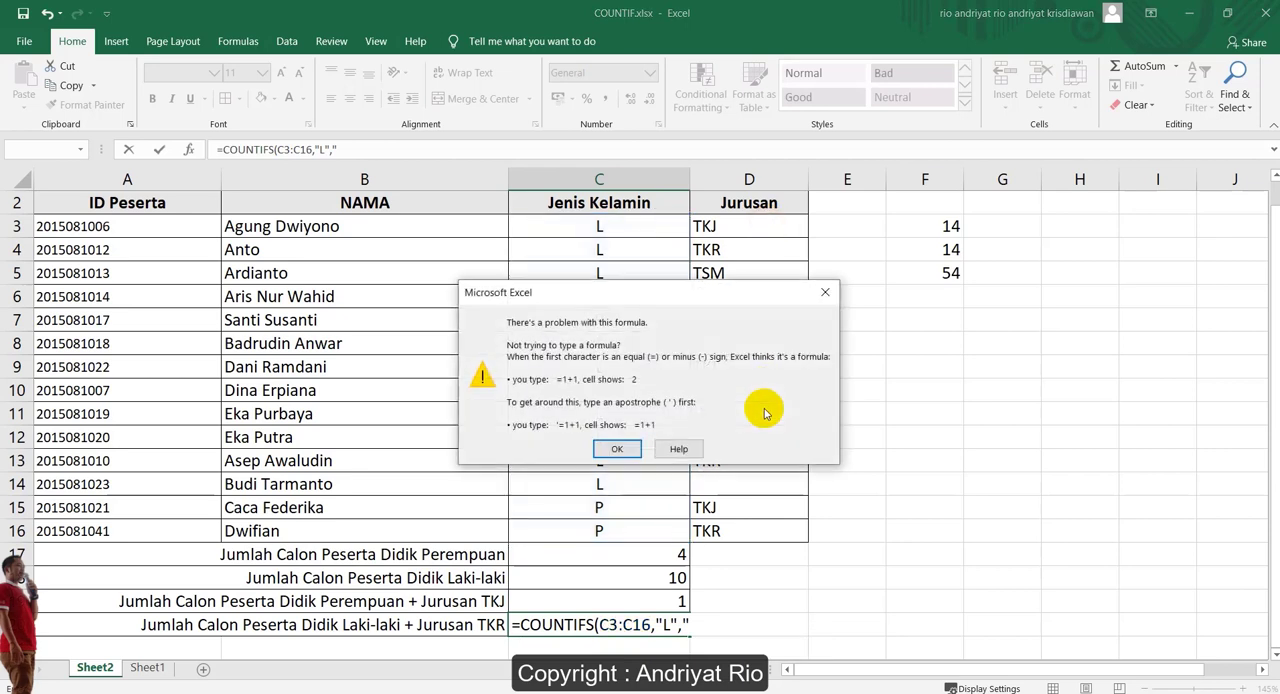
left_click(617, 449)
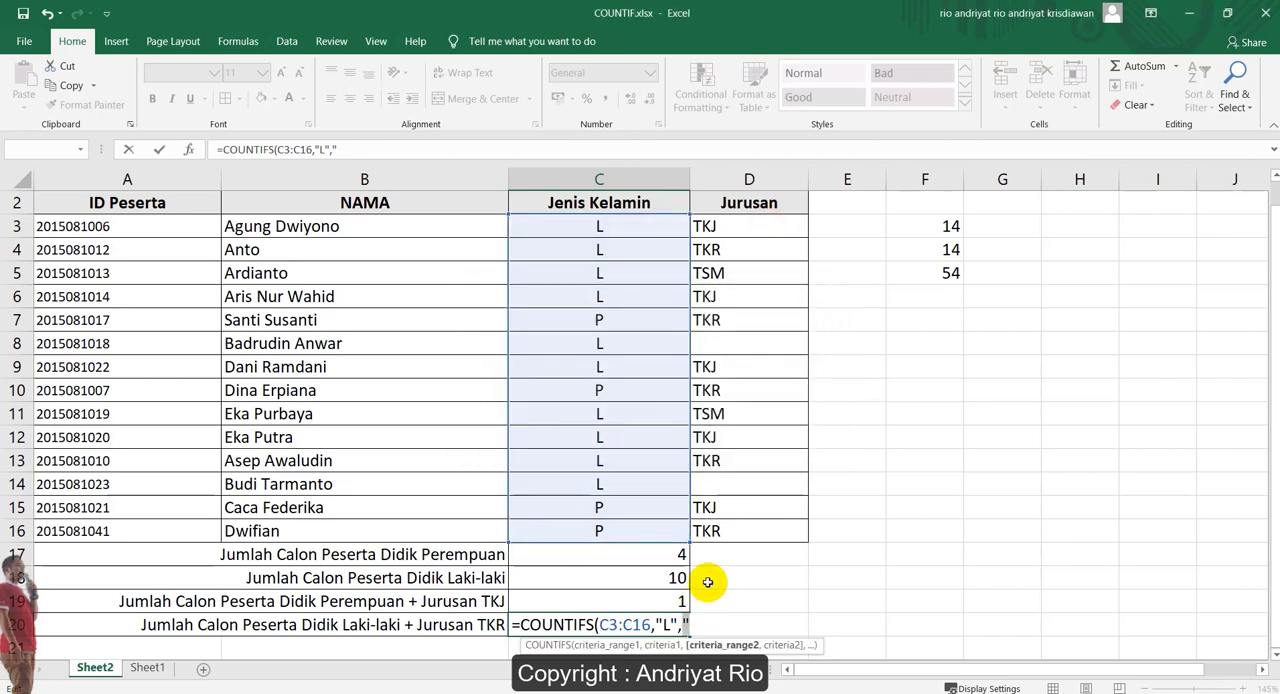
key("BackSpace")
Complete the COUNTIFS formula in C20 with the second range D3:D16 and criterion "TKR"
left_click_drag(734, 232, 743, 535)
type(",")
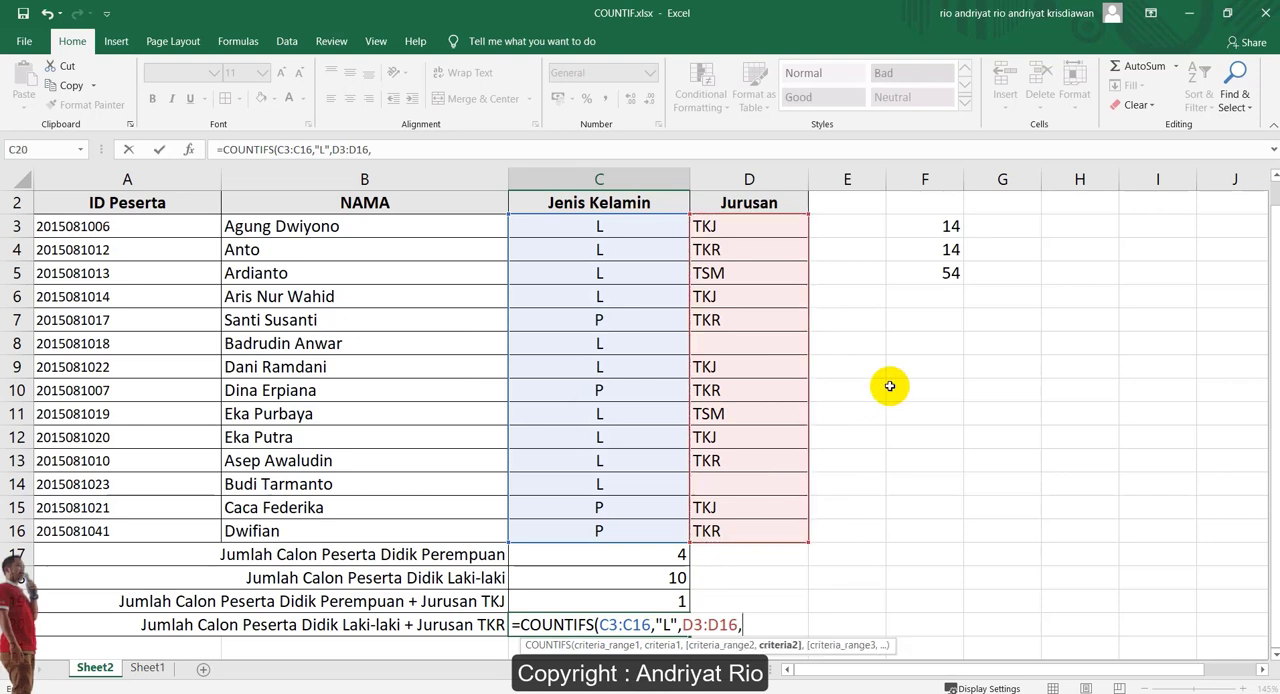
type("\"TKR")
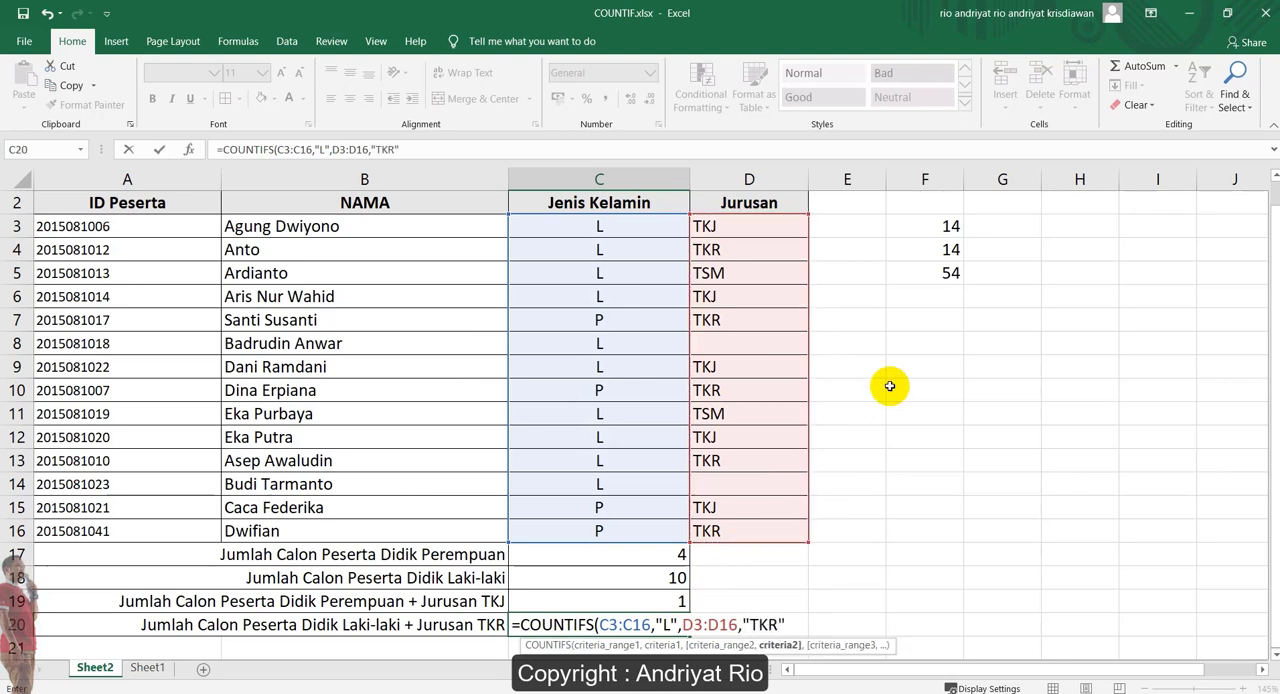
key("Return")
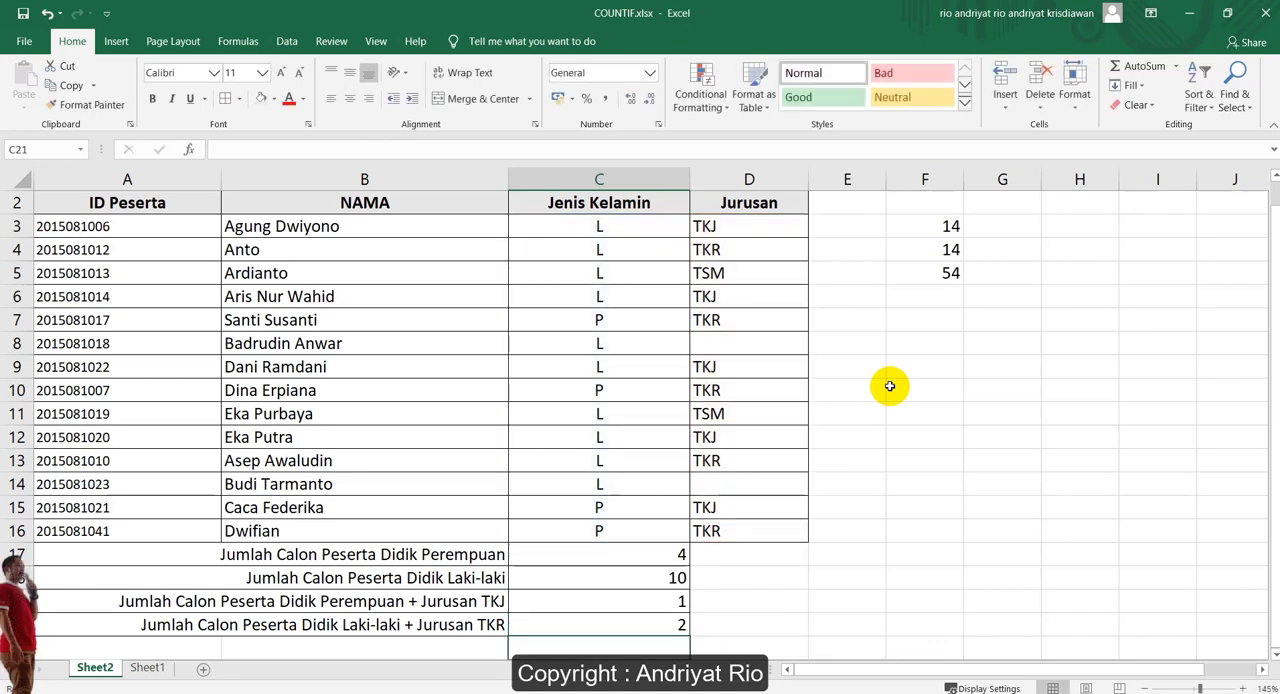
left_click(669, 623)
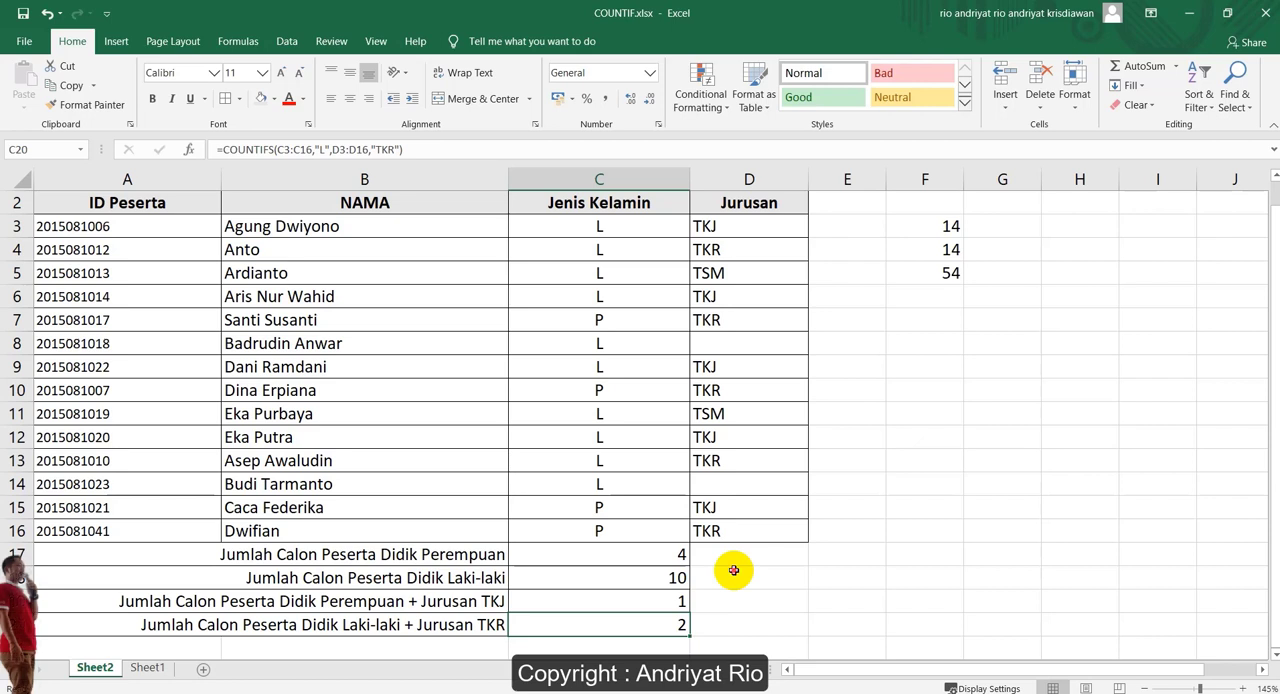
Examine the Jurusan entries in D3:D16 for empty cells
left_click_drag(726, 228, 754, 524)
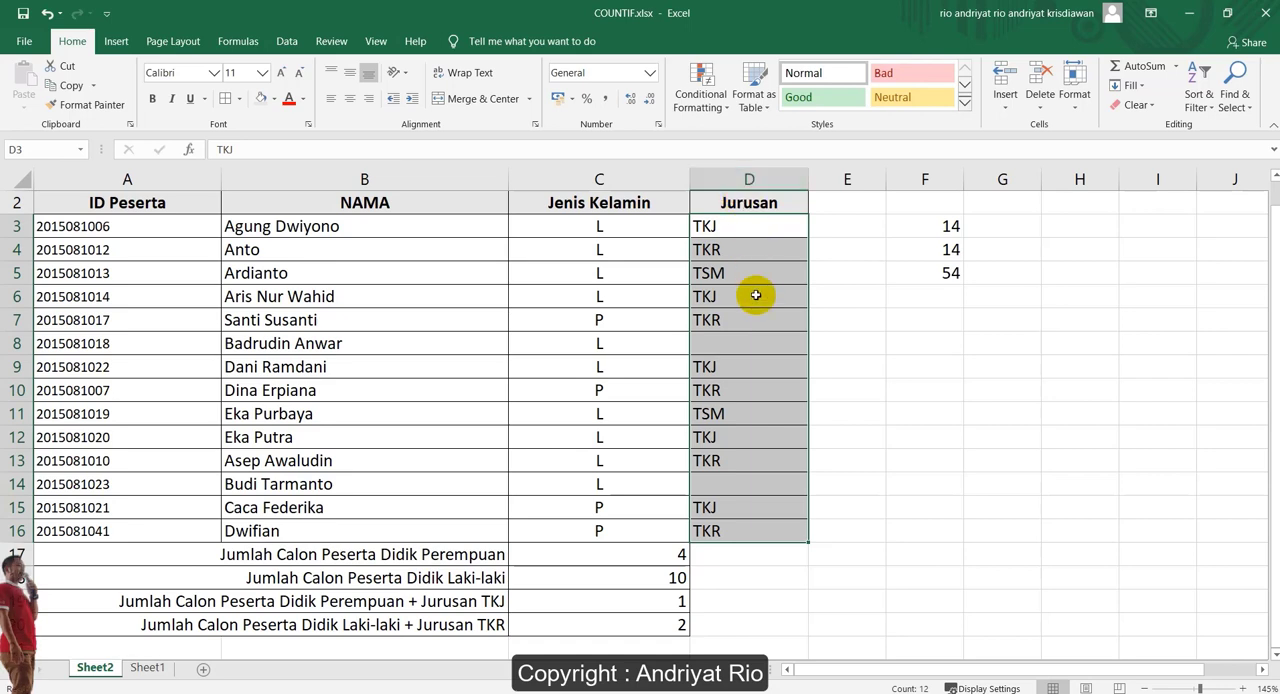
left_click(749, 337)
left_click(734, 482)
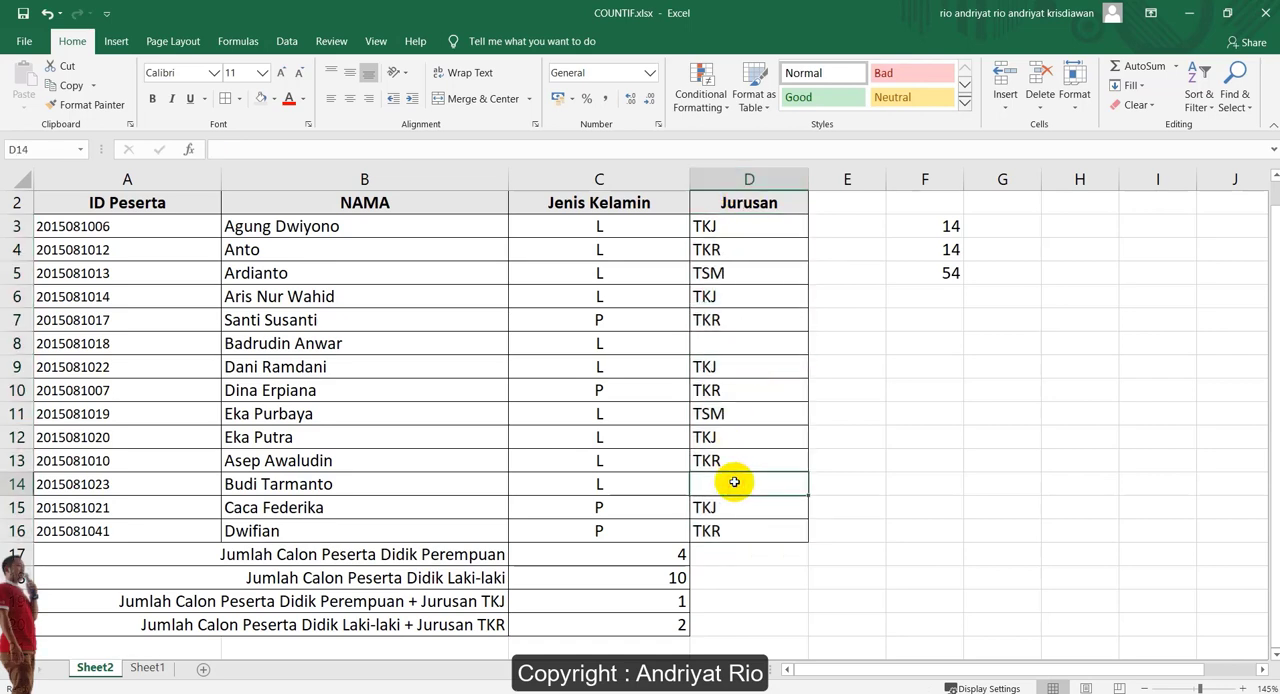
left_click(737, 343)
left_click(743, 480)
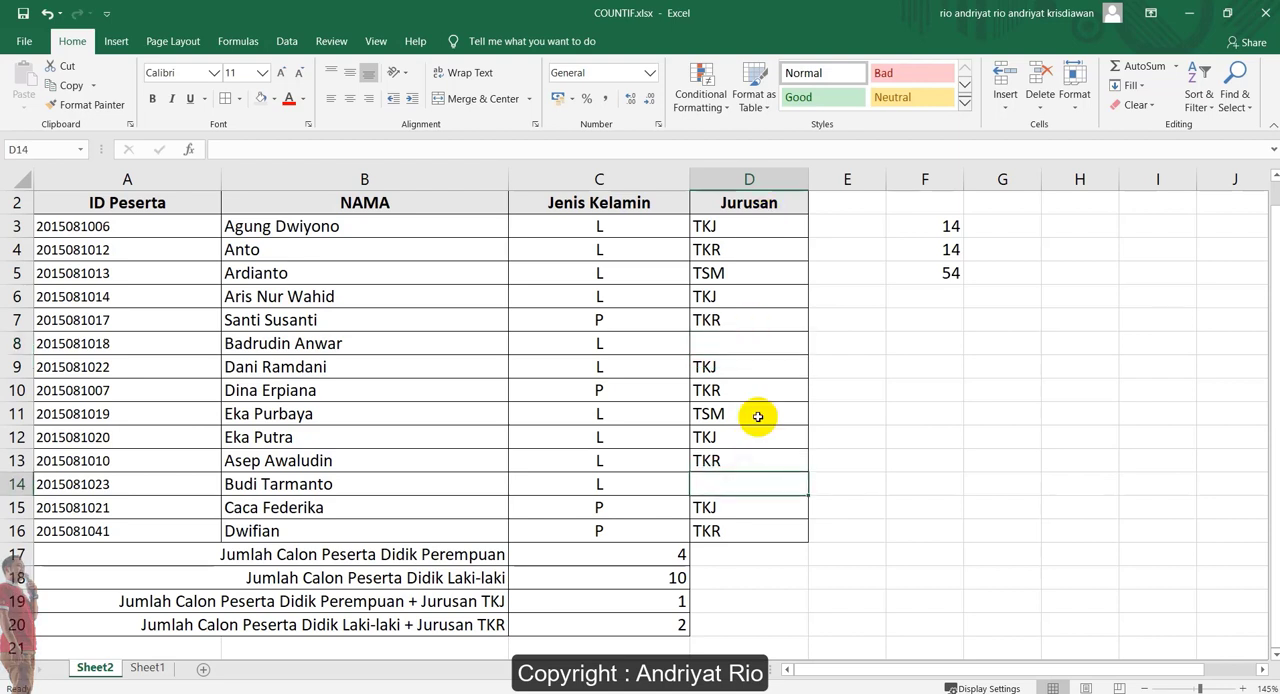
Count the empty Jurusan cells by entering =COUNTBLANK(D3:D16) in cell D20
left_click(740, 627)
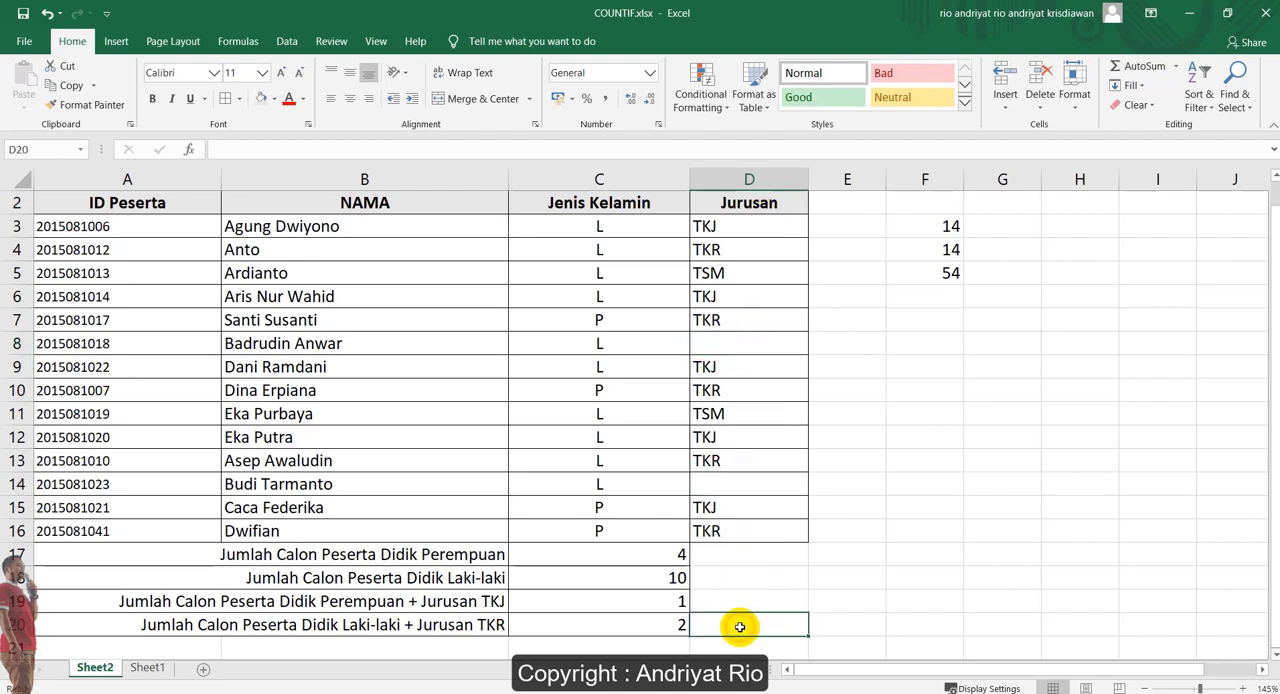
type("=coun")
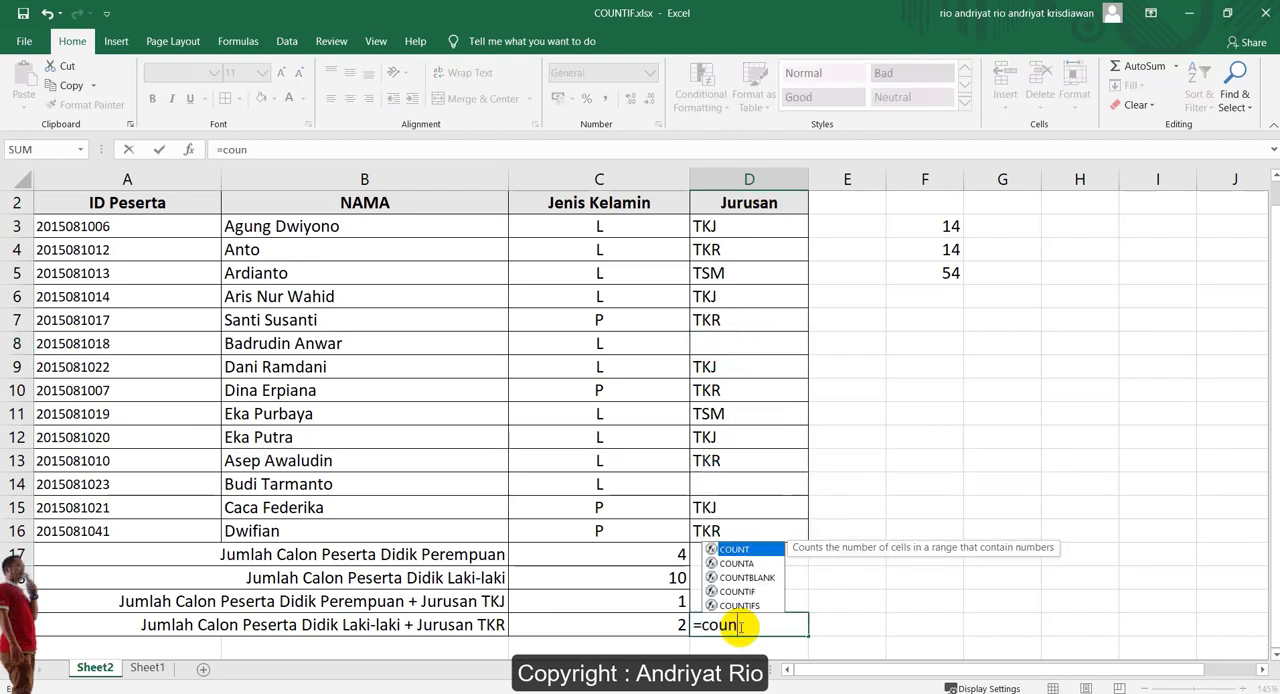
key("Tab")
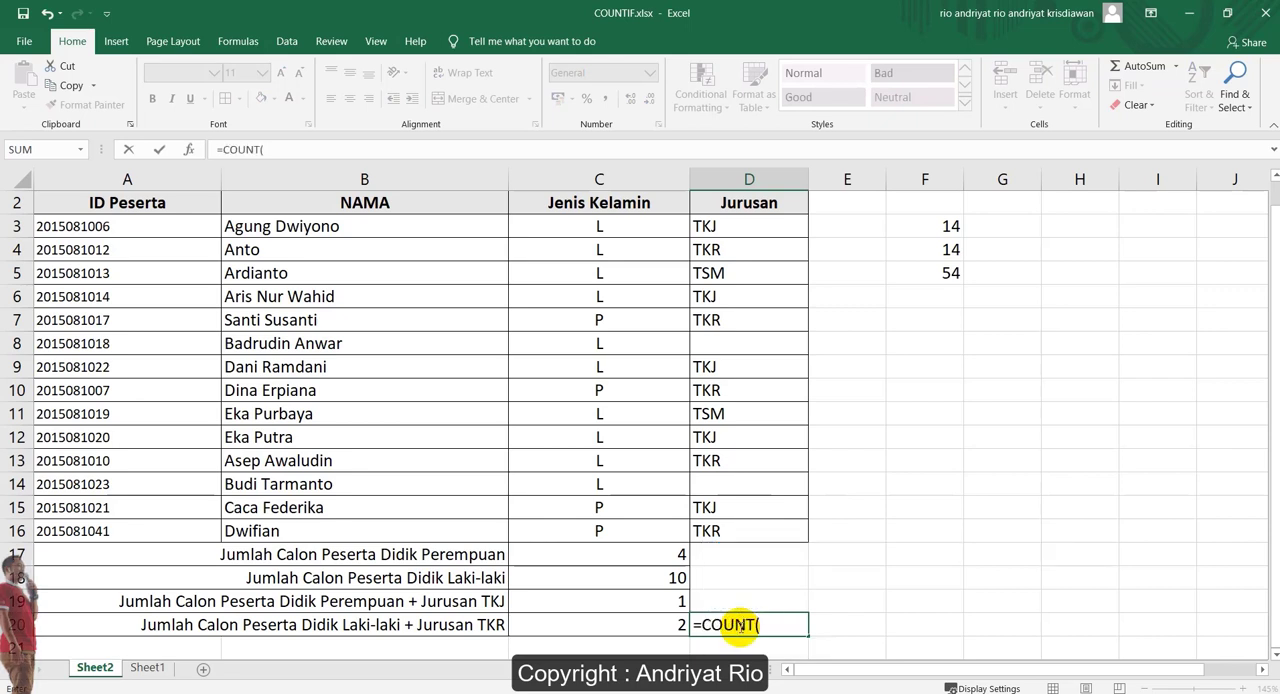
key("BackSpace")
type("bl")
key("Tab")
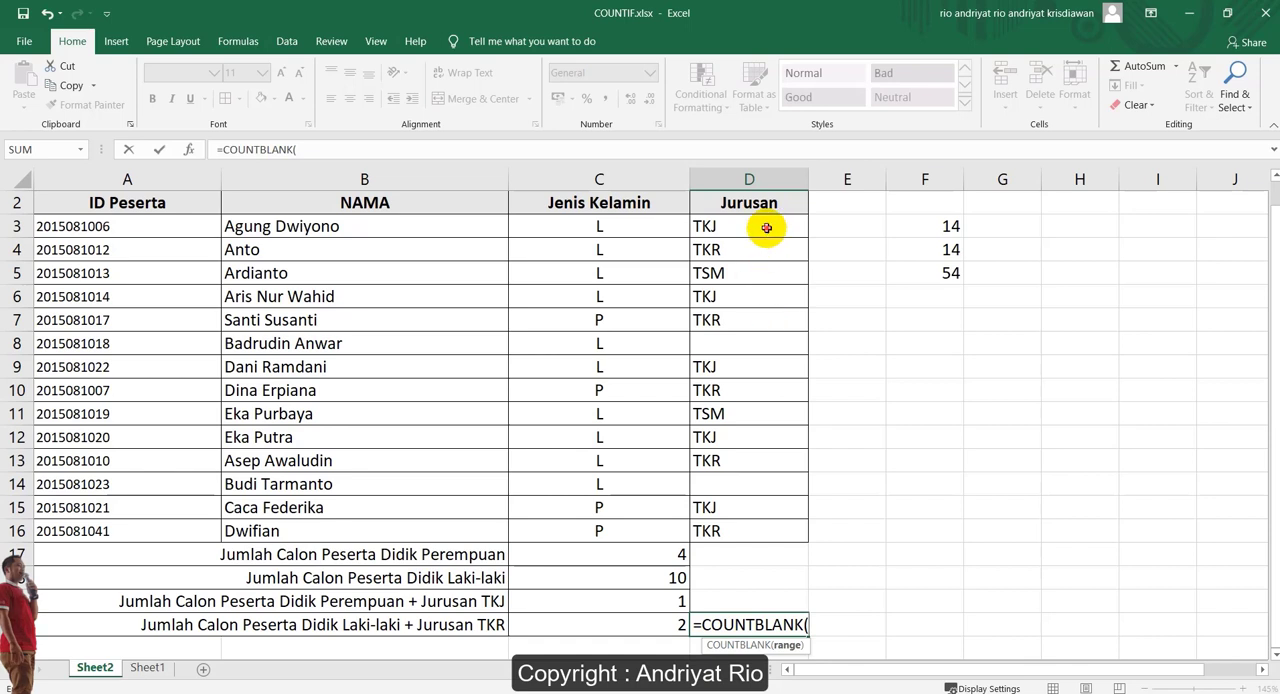
left_click_drag(766, 228, 763, 536)
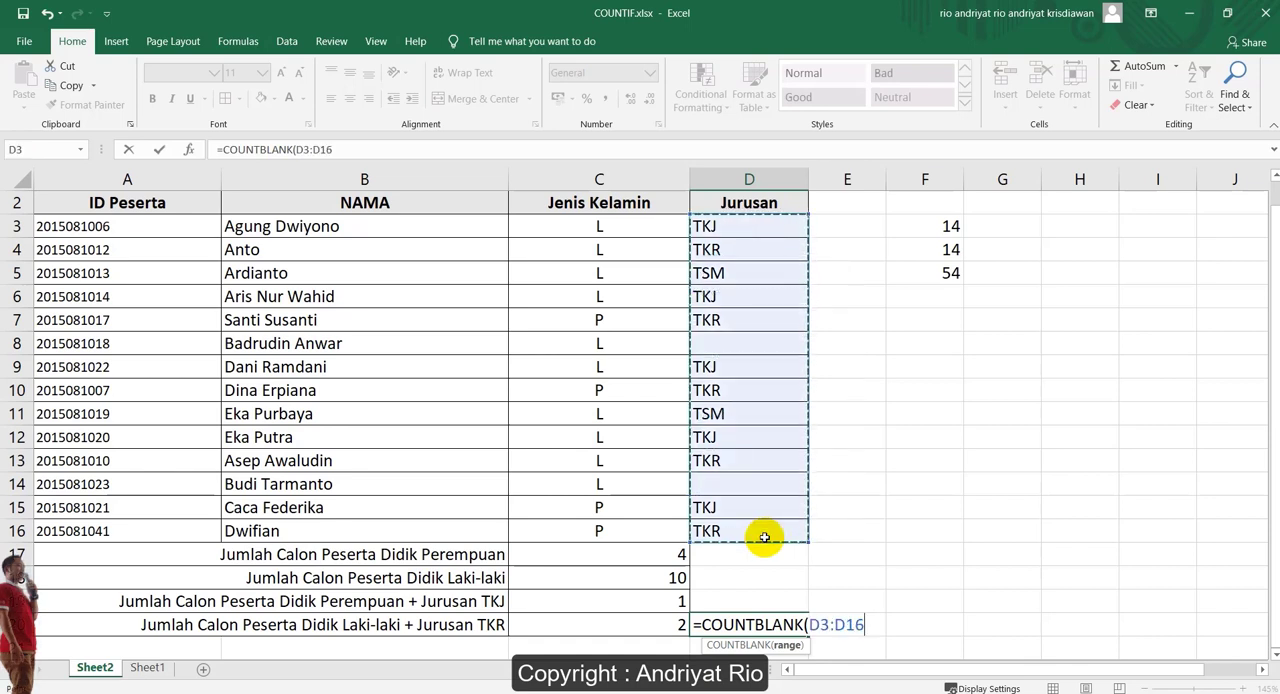
type(")")
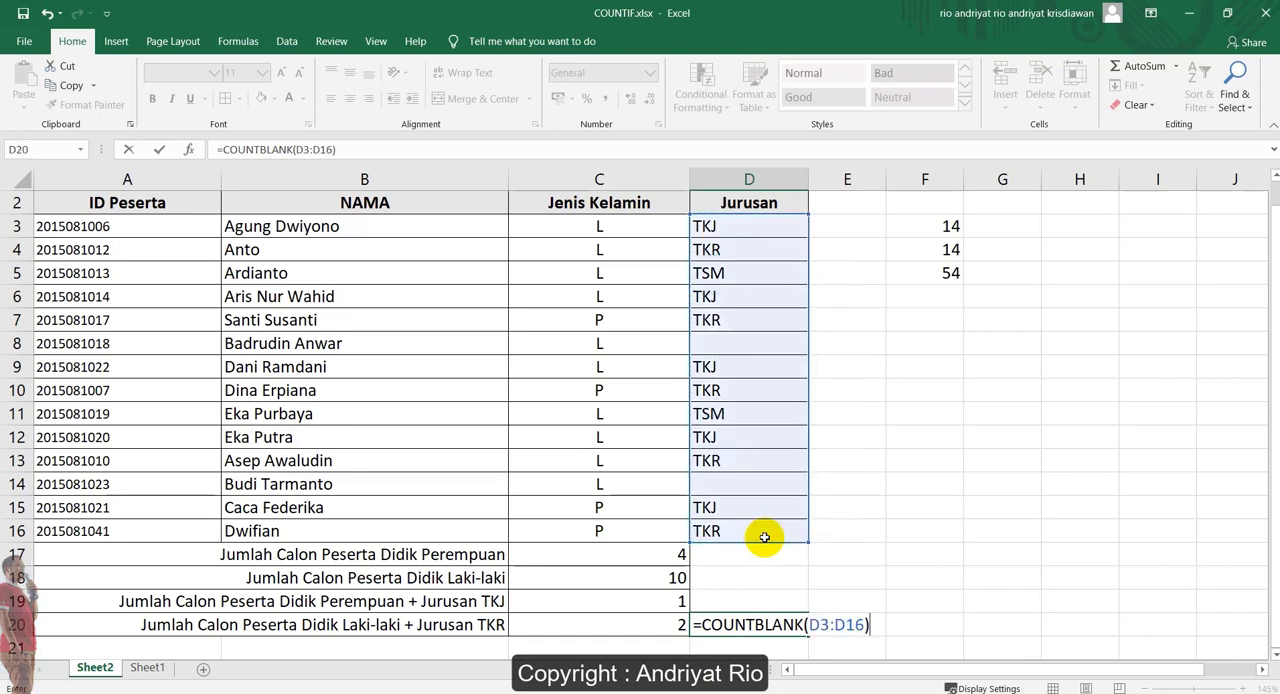
key("Return")
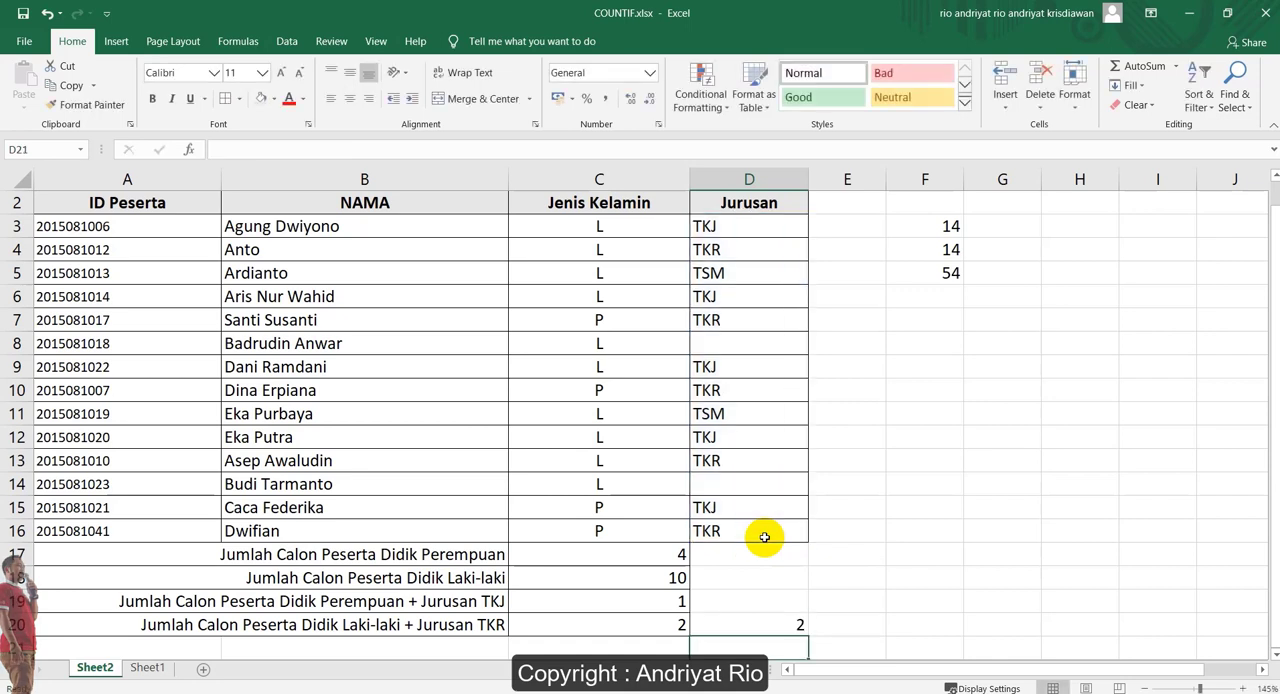
left_click(796, 628)
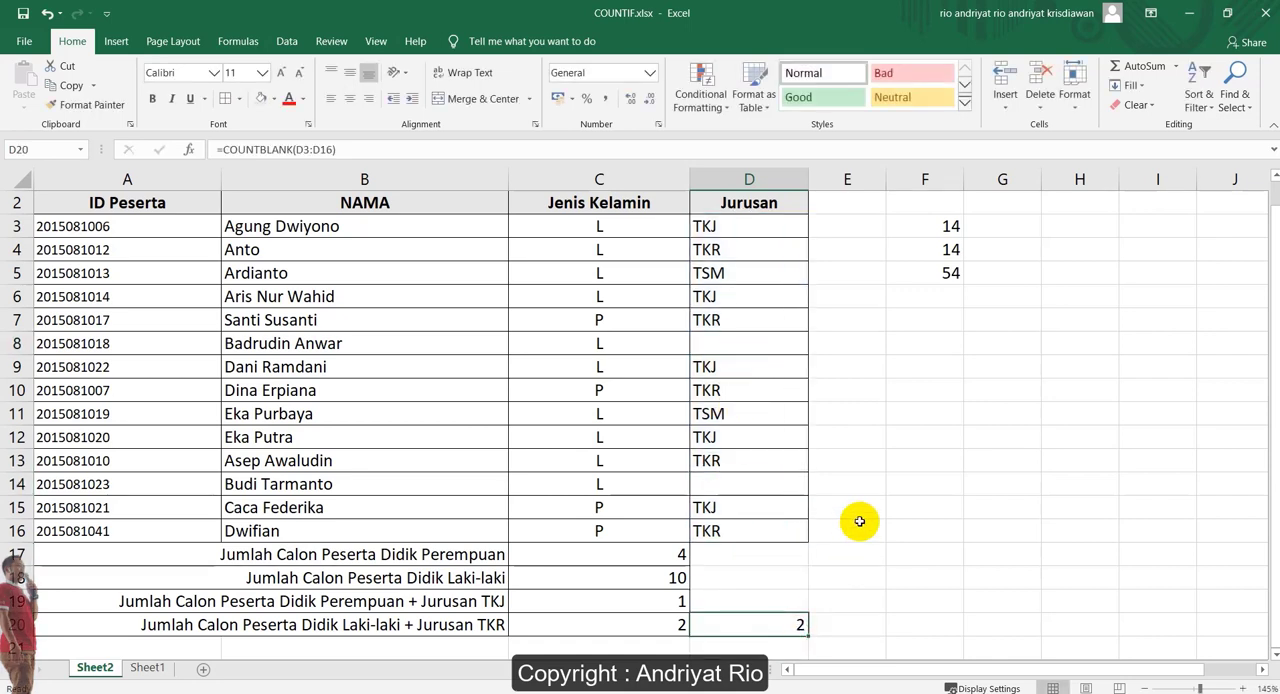